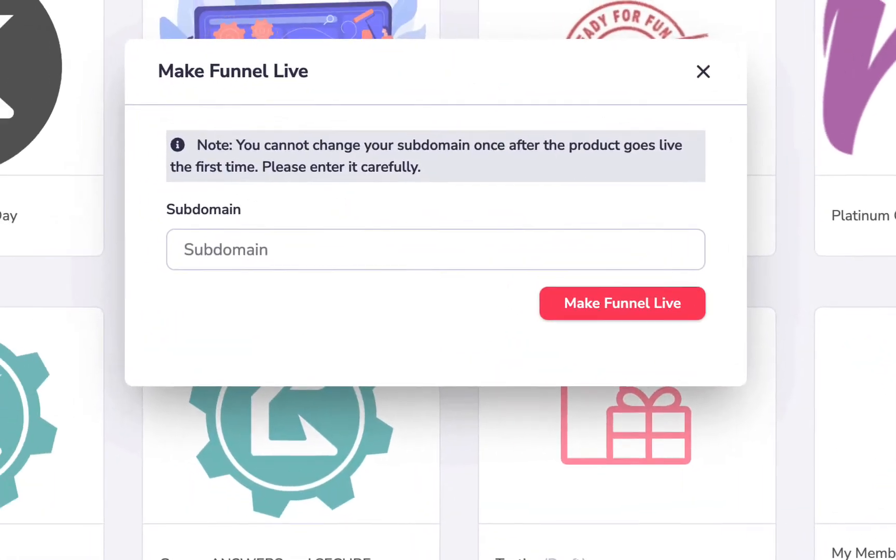
- Make the membership funnel live with the subdomain "sellcourses"
click(291, 253)
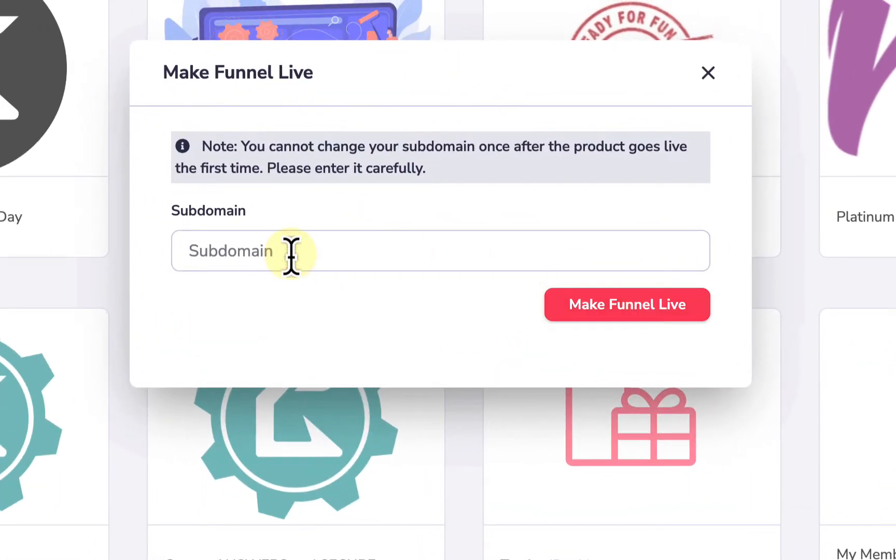
text(sellcourses)
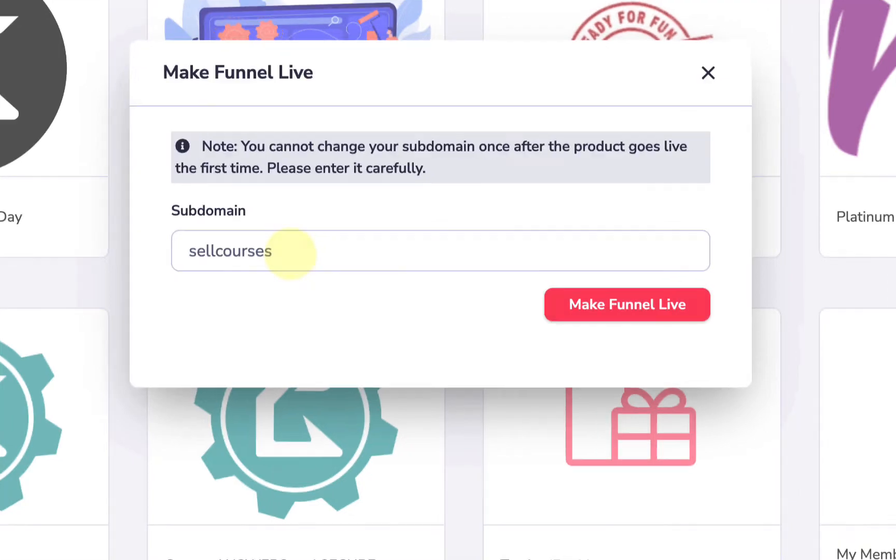
click(595, 301)
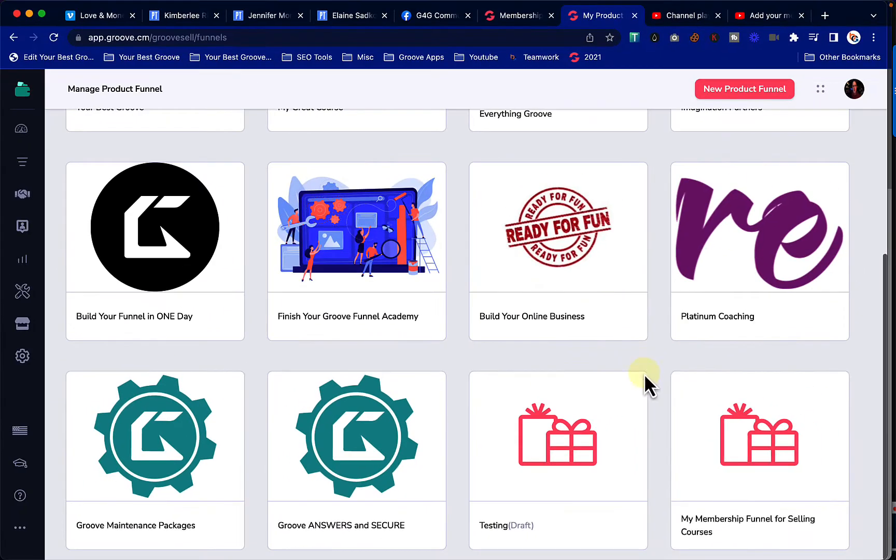
- Open the product checkout links for My Membership with Price Tiers in the My Membership Funnel for Selling Courses
mouse_move(675, 414)
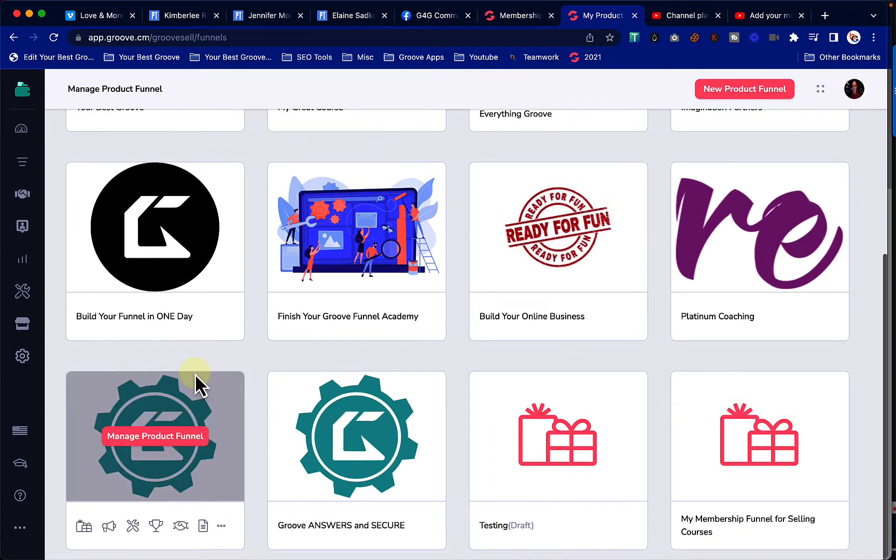
click(25, 292)
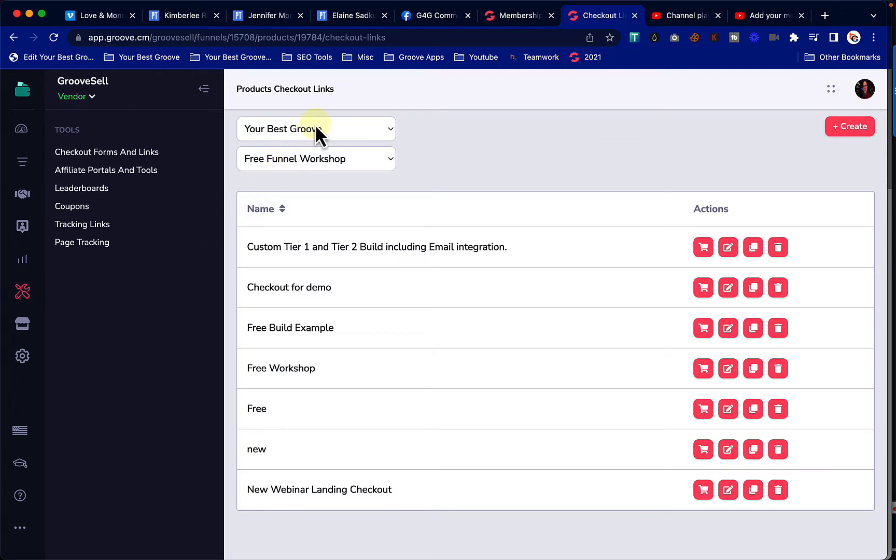
click(316, 127)
click(348, 290)
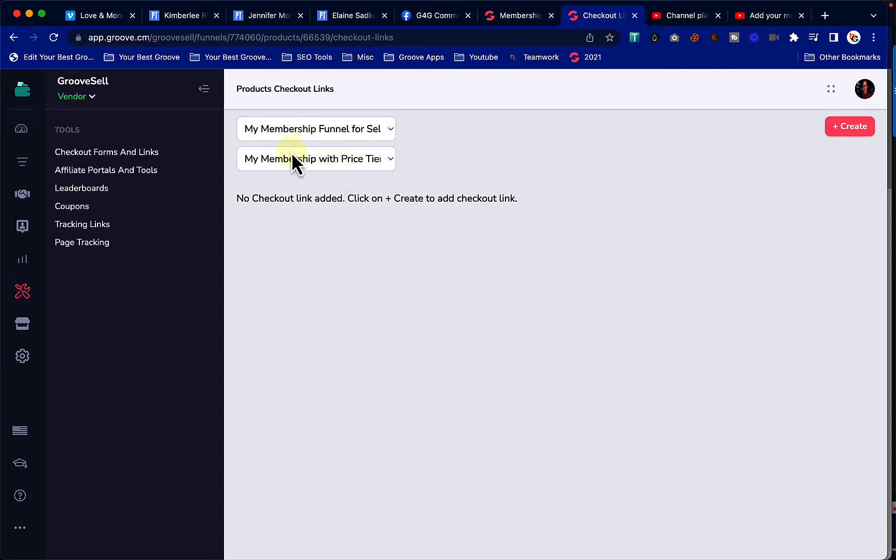
click(294, 159)
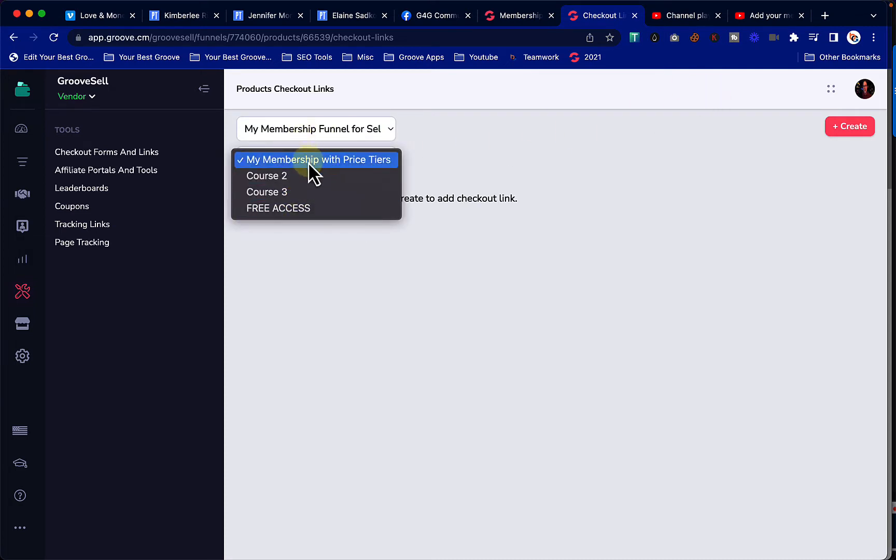
click(315, 161)
- Create a checkout named "Tiered Pricing" with Paid Pricing and a 1-Step Checkout order form
click(835, 126)
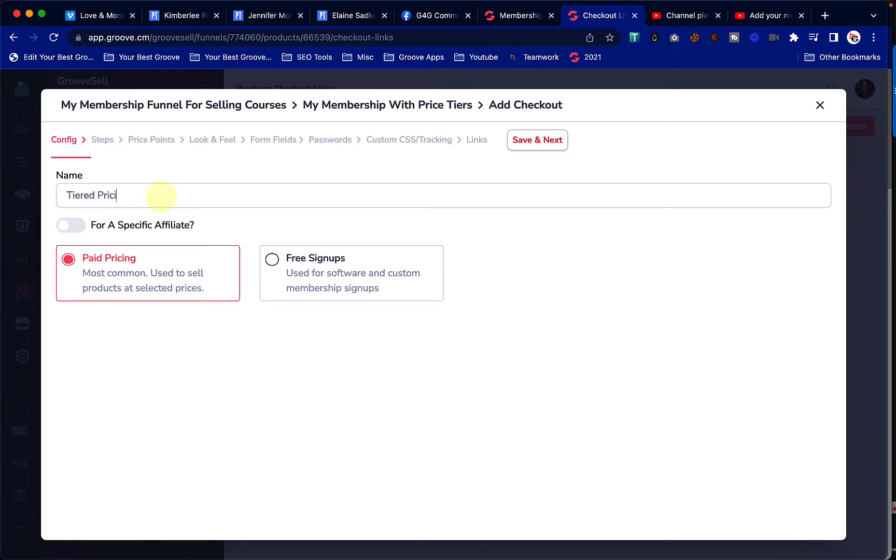
click(548, 139)
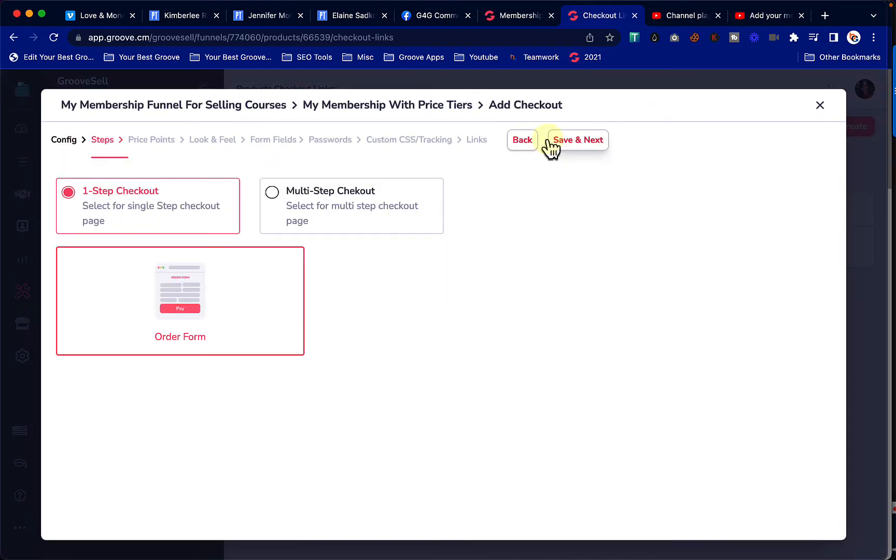
click(578, 144)
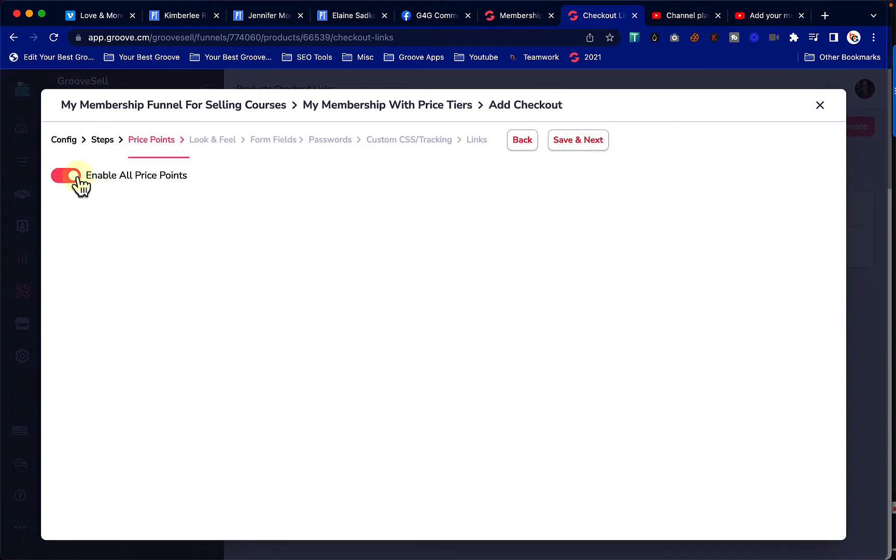
- Restrict the checkout to individually chosen price points, turning on Top Tier and 2nd Tier, and save
click(78, 178)
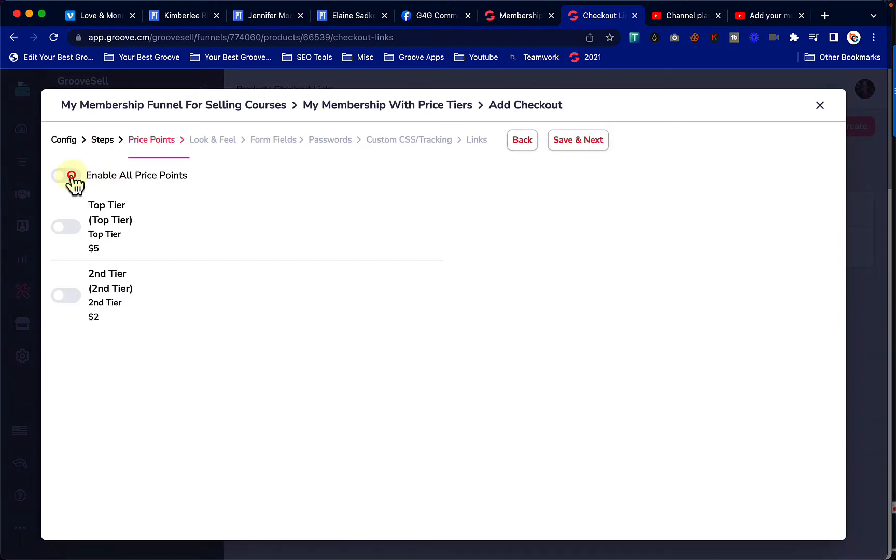
click(66, 228)
click(64, 295)
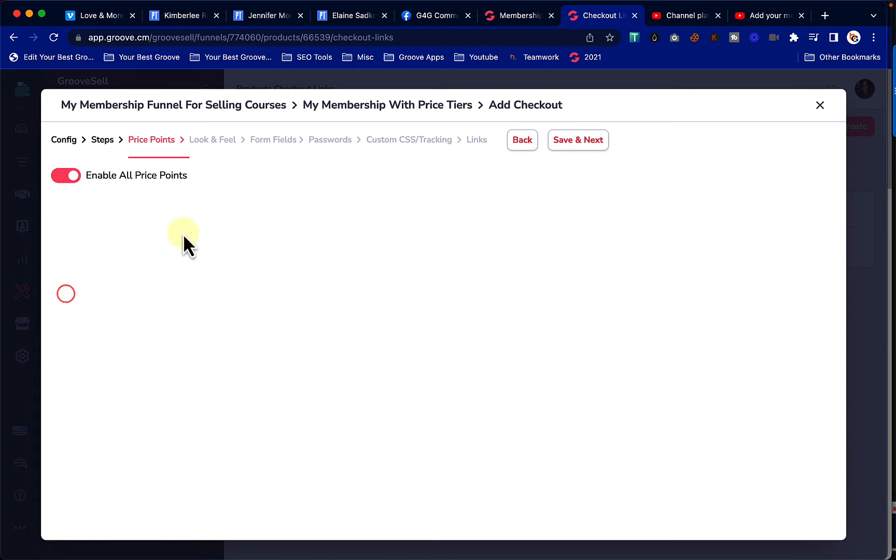
click(574, 147)
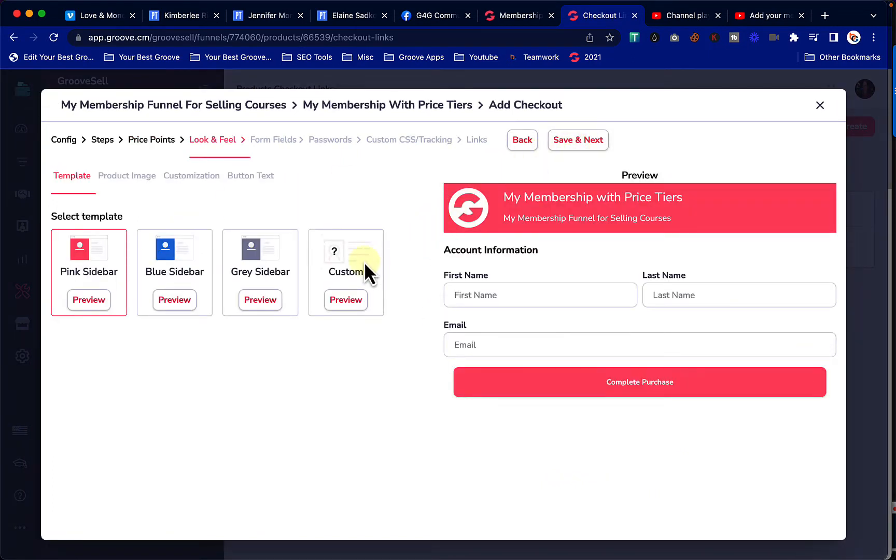
- Choose the Custom template for the checkout and set its primary color to dark red
click(358, 263)
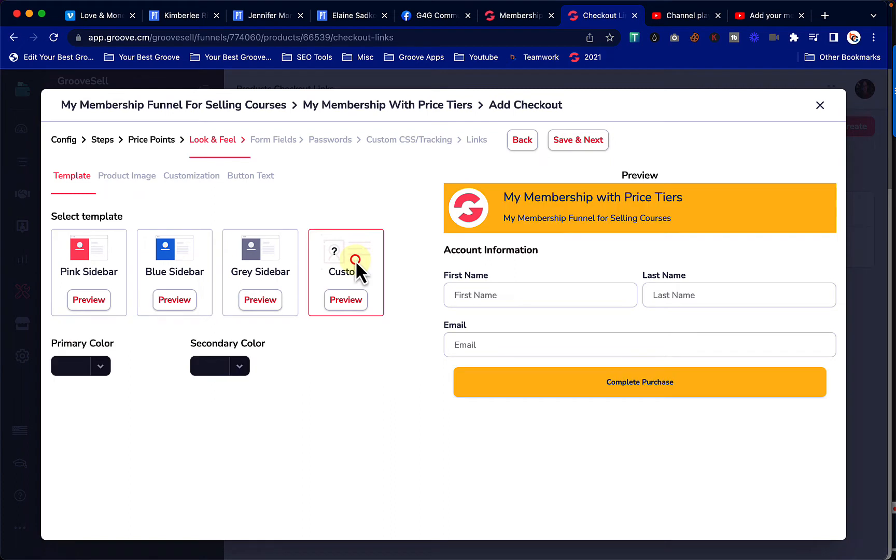
click(105, 367)
scroll(130, 399, down, 3)
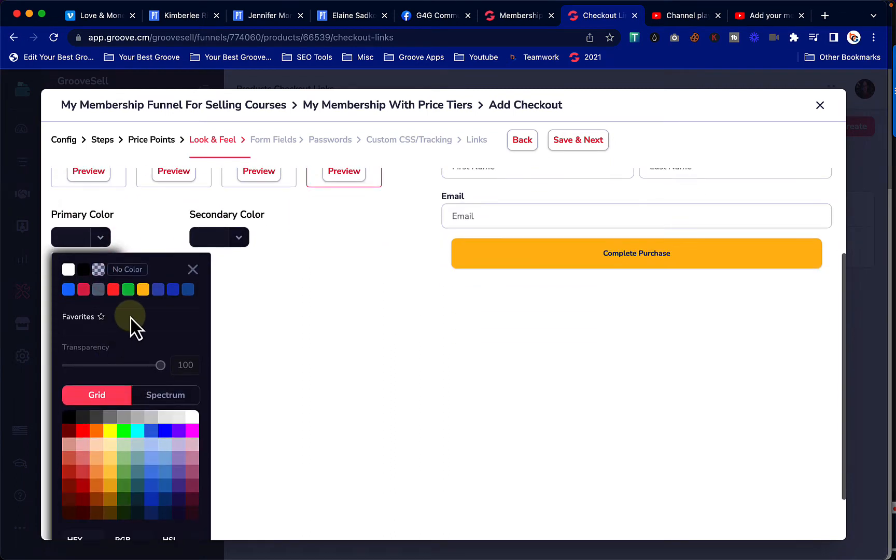
click(114, 320)
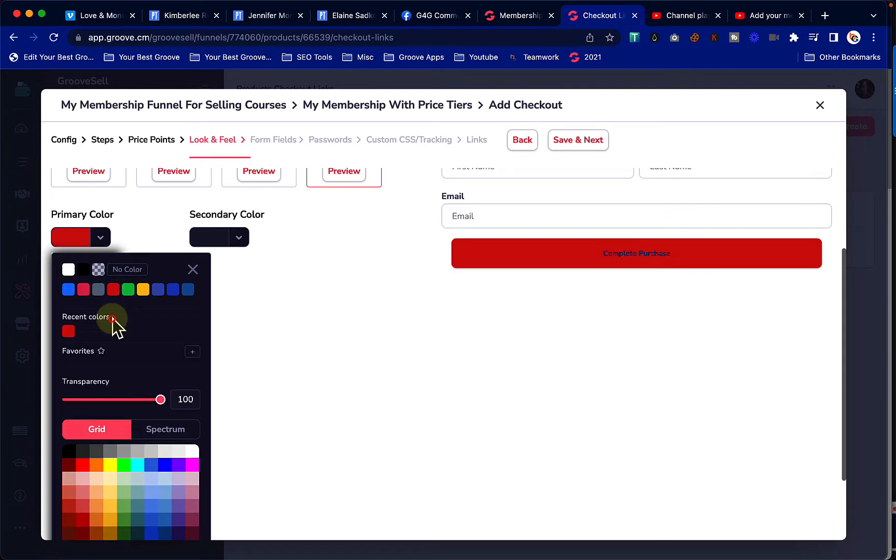
click(192, 270)
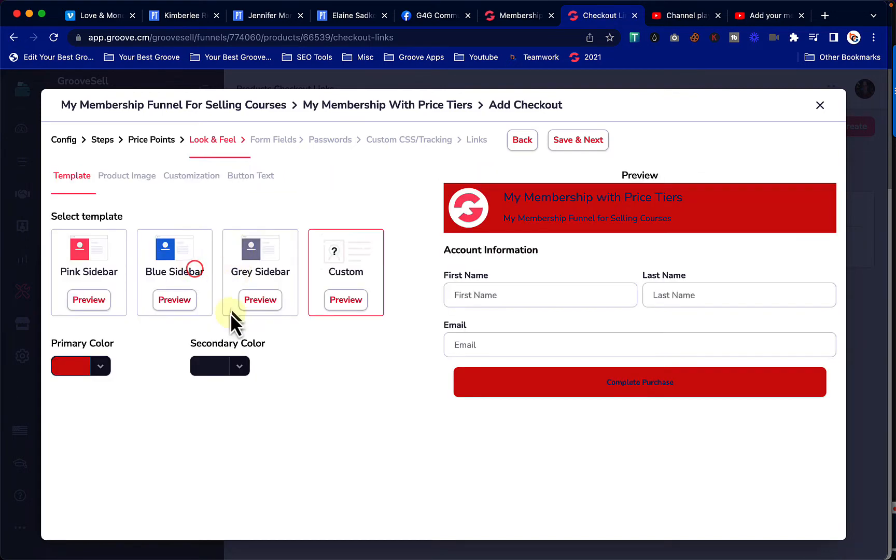
- Set the checkout's secondary color to yellow #ffff00 and save the look
click(239, 366)
scroll(239, 374, down, 5)
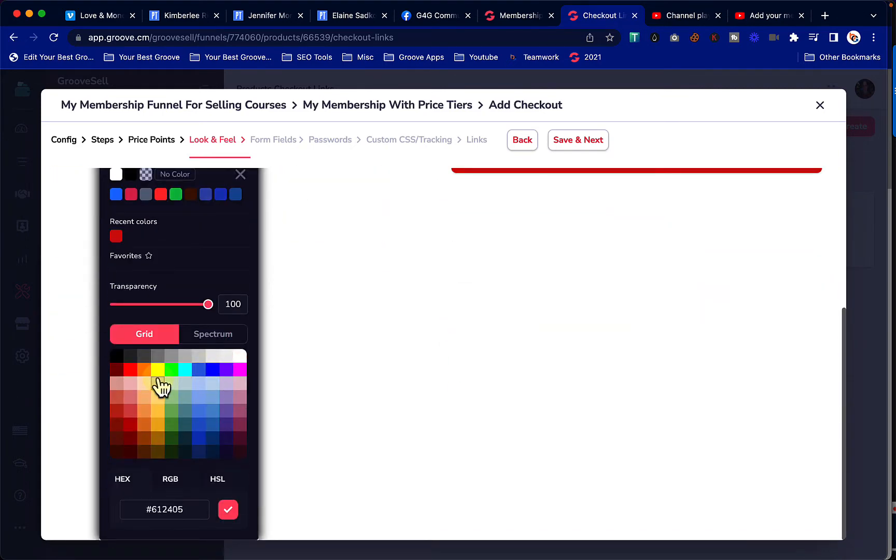
click(158, 370)
click(227, 508)
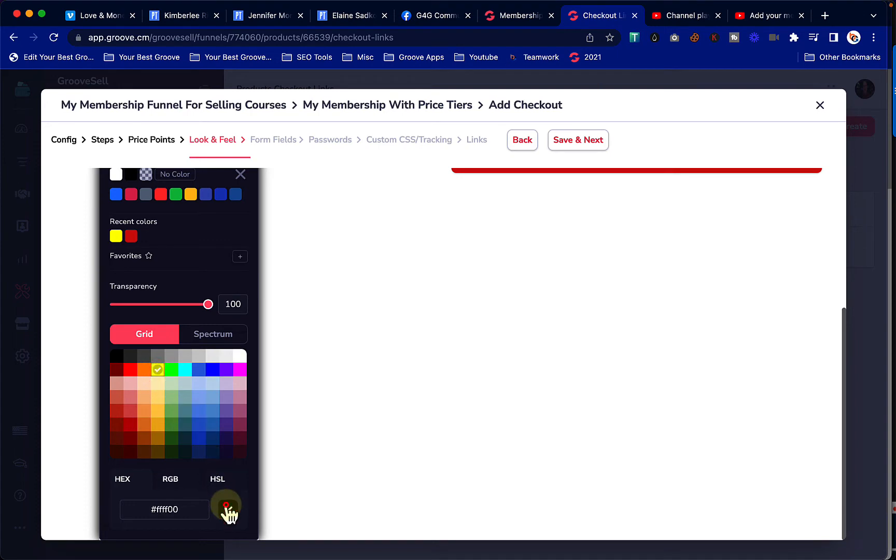
click(240, 176)
click(321, 259)
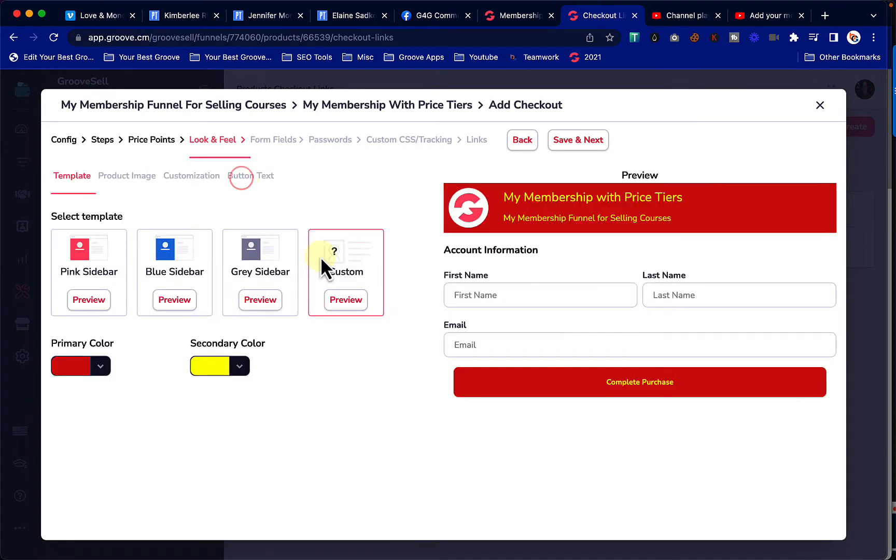
click(578, 138)
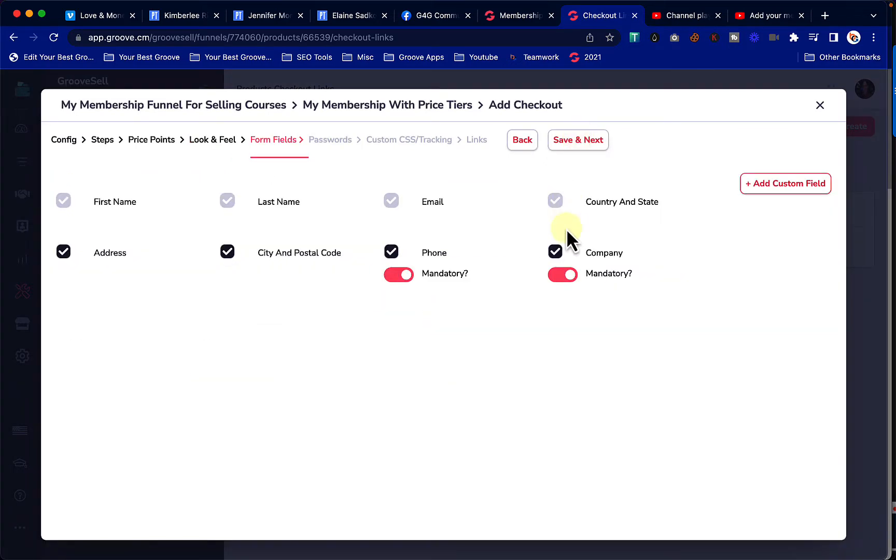
- Remove the Company field from the checkout form, make Phone non-mandatory, and save the form fields
click(554, 252)
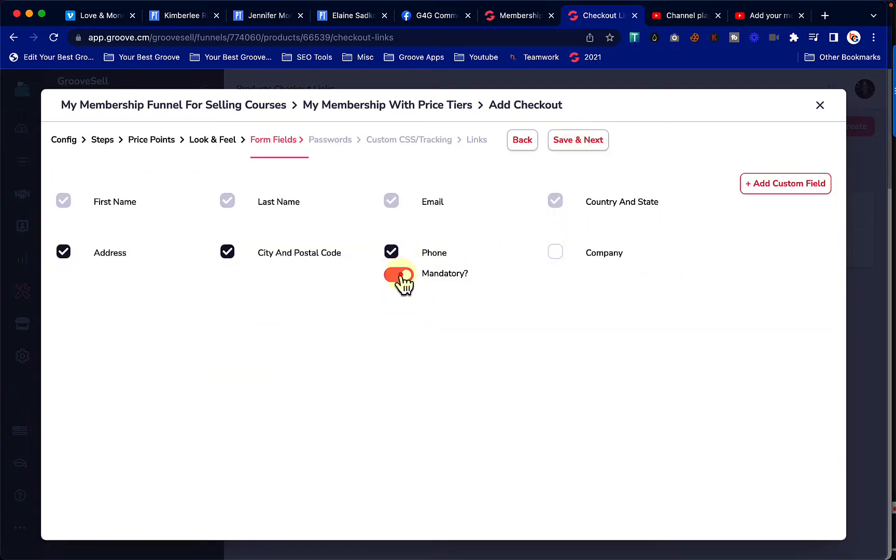
click(582, 142)
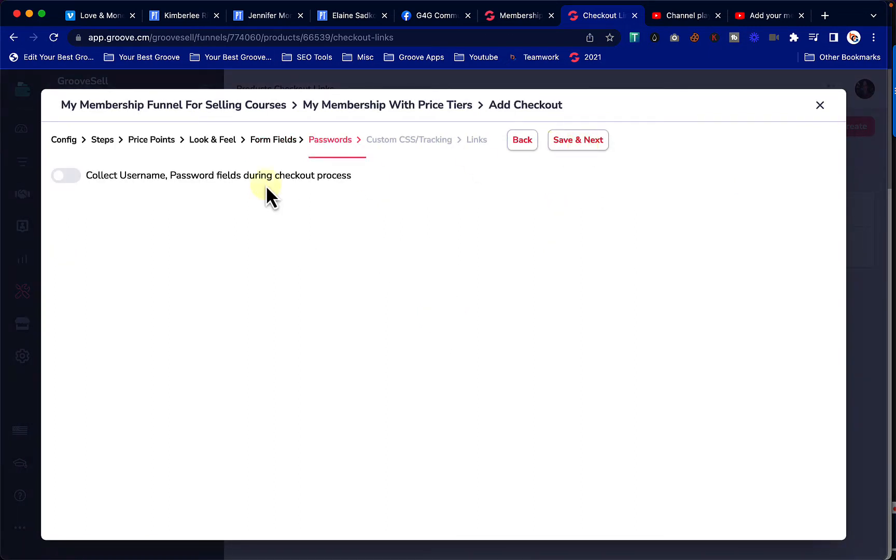
- Ask for a username and password for both Top Tier and 2nd Tier, and finish the checkout without custom scripts
click(65, 176)
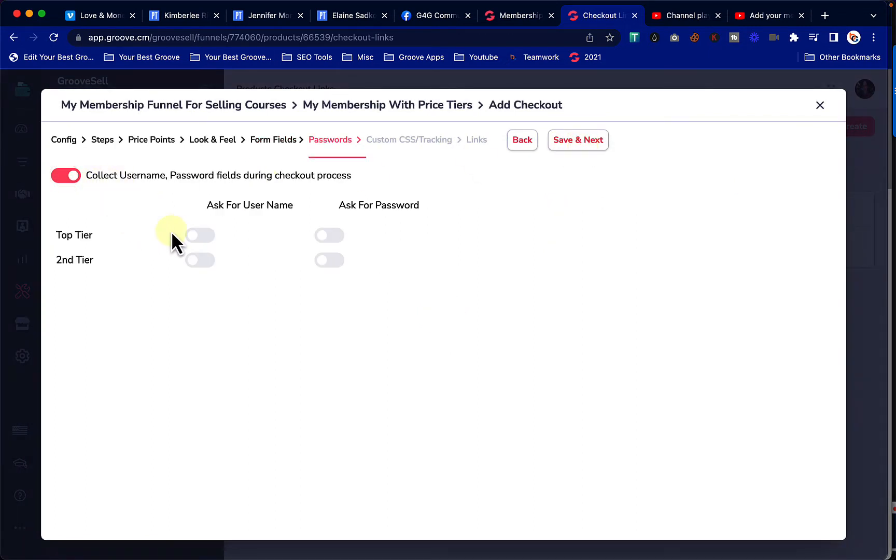
click(328, 236)
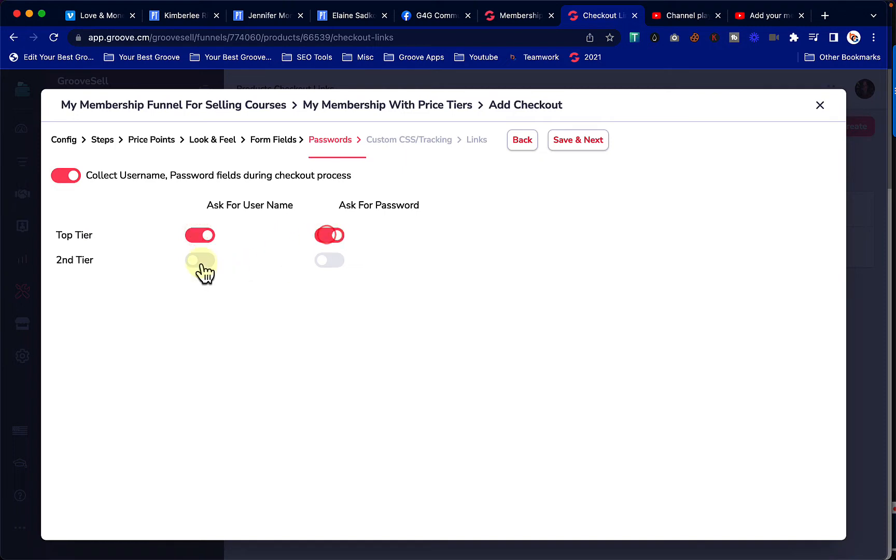
click(201, 260)
click(340, 259)
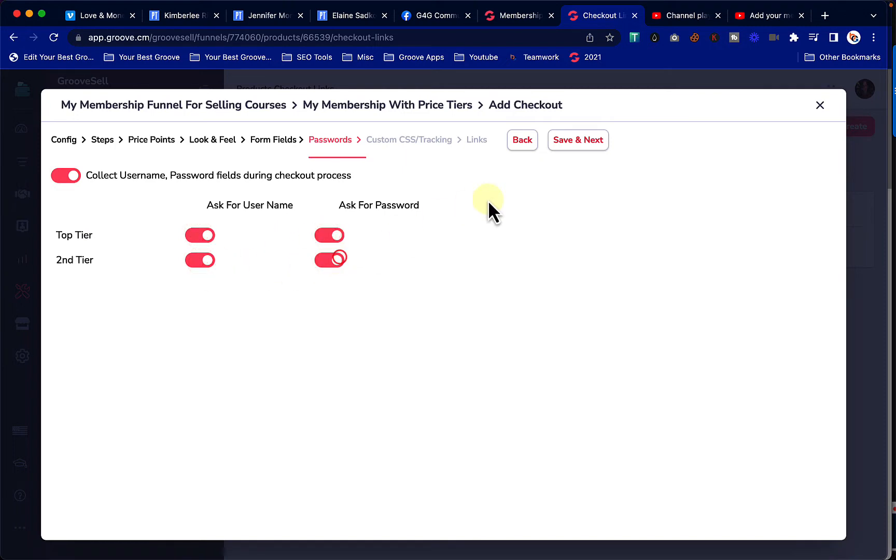
click(584, 141)
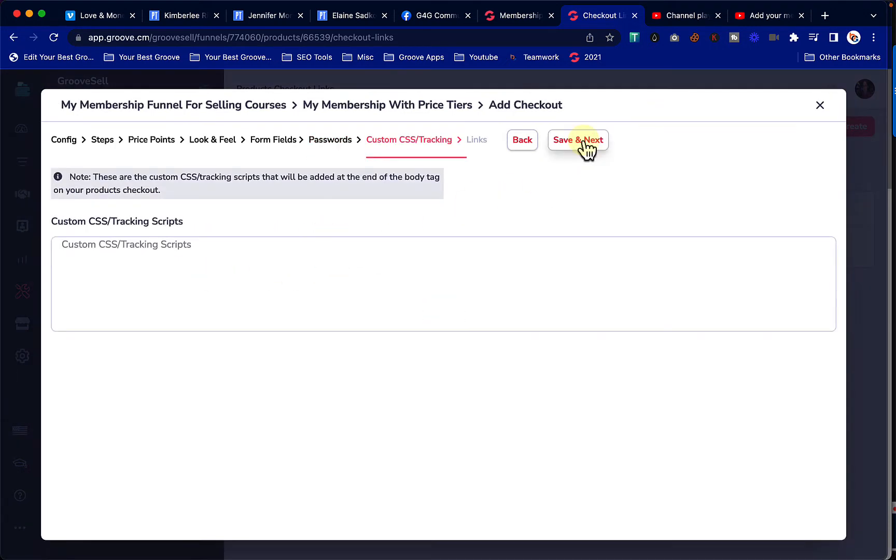
click(585, 141)
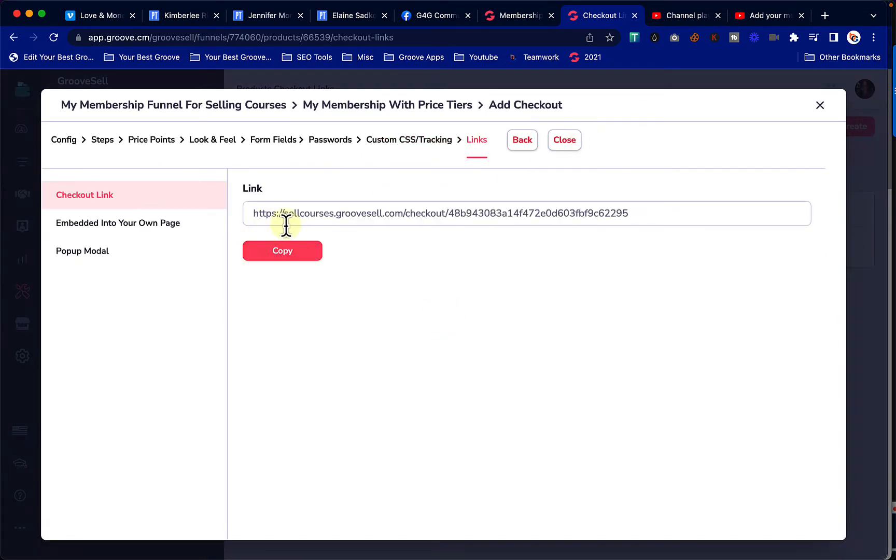
click(564, 141)
- Switch to the Course 2 product and create a new checkout for it, continuing to its price points
click(849, 127)
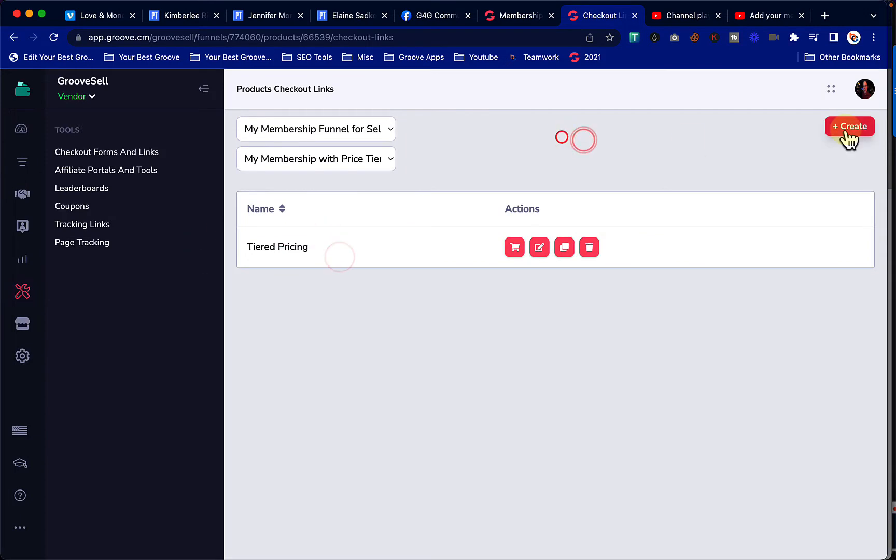
click(578, 141)
click(319, 159)
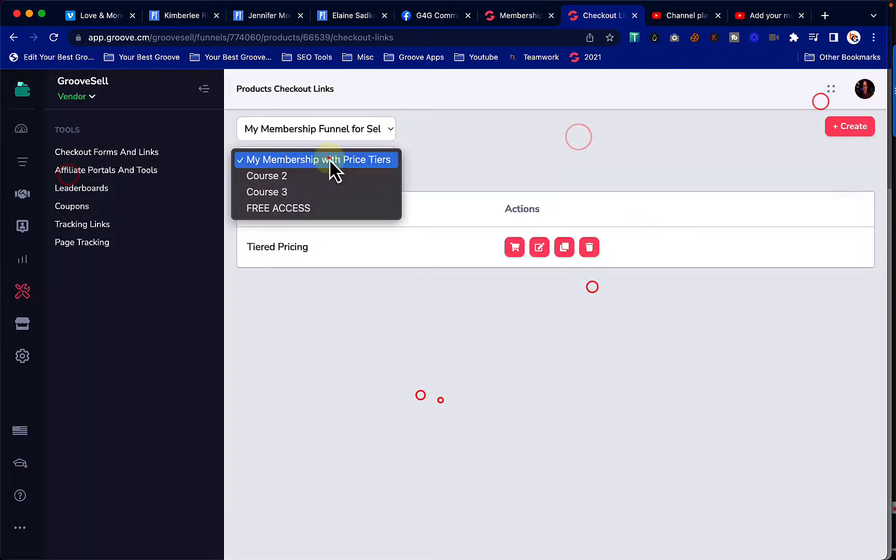
click(285, 176)
click(851, 126)
click(564, 139)
- Enable only the individual Course 2 price point for its checkout and save
click(63, 178)
click(62, 229)
click(585, 141)
- Choose the Custom template for the Course 2 checkout, set its primary and secondary colors, and save
click(354, 256)
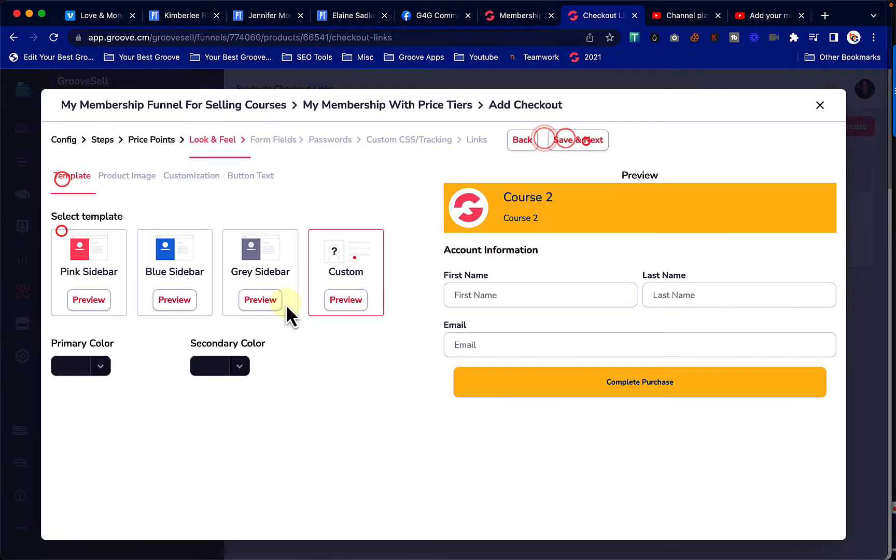
click(100, 363)
scroll(100, 364, down, 3)
click(129, 318)
click(188, 464)
click(596, 138)
- Trim the Company field from the Course 2 form and collect a username and password during its checkout
click(556, 247)
click(586, 140)
click(72, 175)
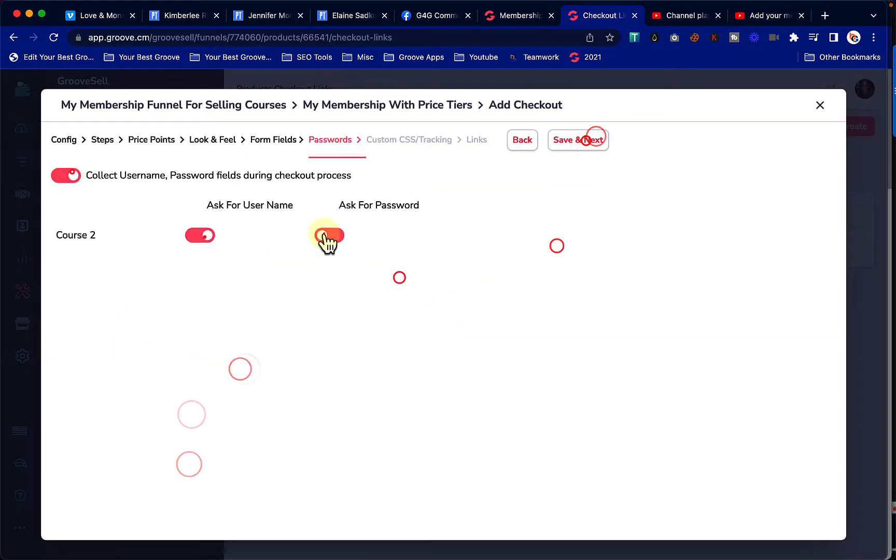
click(566, 139)
- Switch to the Course 3 product and create a checkout named "Course 3 Checkout", continuing to its price points
click(355, 158)
click(339, 176)
click(839, 126)
click(103, 199)
click(538, 137)
click(575, 137)
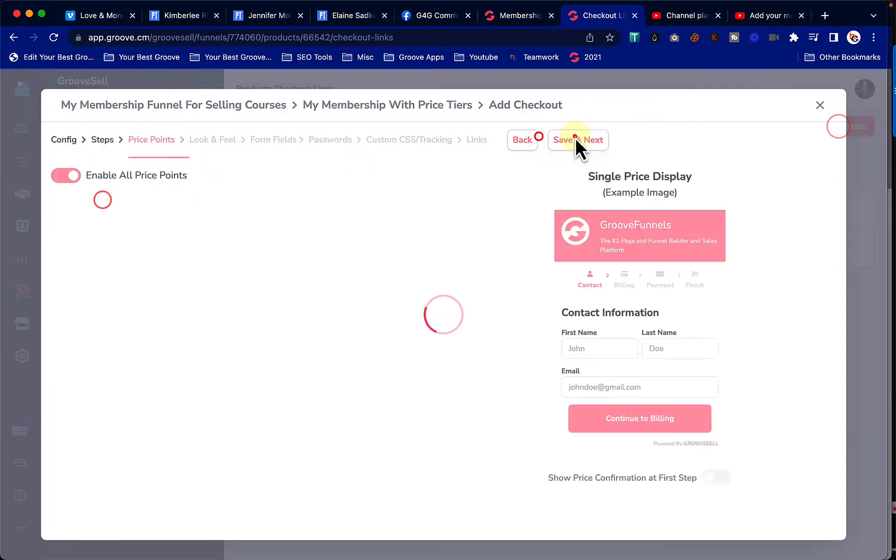
- Enable only the individual Course 3 price point for its checkout and save
click(64, 173)
click(71, 227)
click(587, 133)
- Apply the Blue Sidebar template to the Course 3 checkout and collect username and password fields during checkout
click(177, 258)
click(571, 142)
click(66, 175)
click(562, 141)
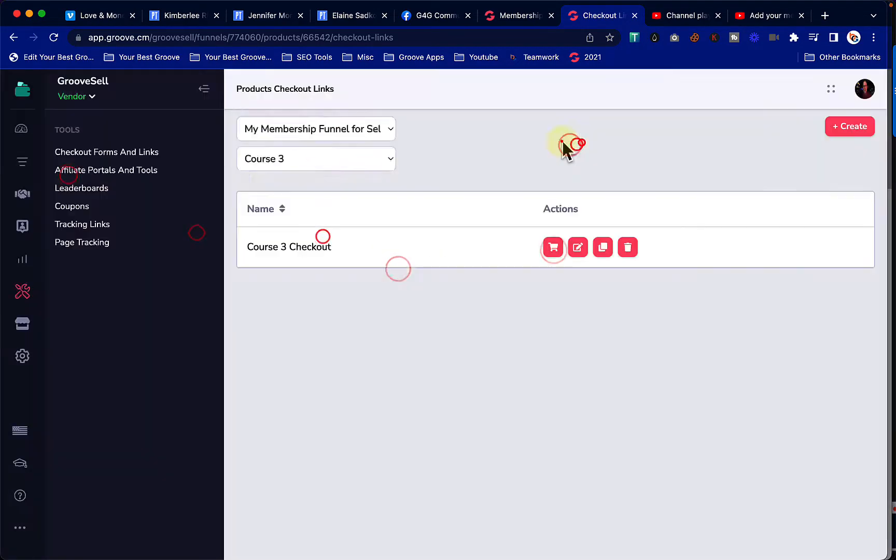
- Create a Free Signups checkout named "Free Access" for the FREE ACCESS product, continuing to its price points
click(336, 159)
click(327, 175)
click(850, 123)
click(108, 195)
text(Free Access)
click(276, 256)
click(530, 144)
click(665, 140)
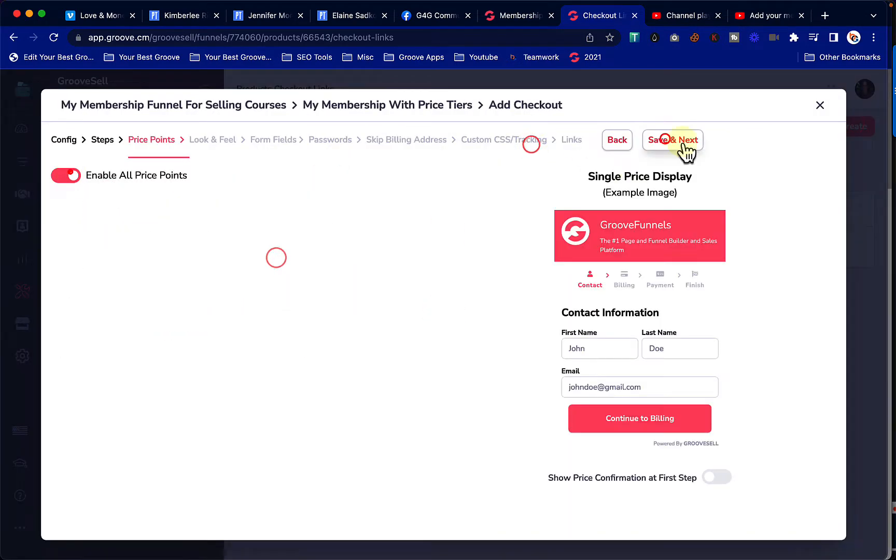
- Complete the remaining setup stages of the Free Access checkout through to its link, and close the checkout setup
click(70, 171)
click(682, 141)
click(257, 256)
click(682, 139)
click(557, 251)
click(674, 140)
click(337, 235)
click(674, 140)
click(674, 140)
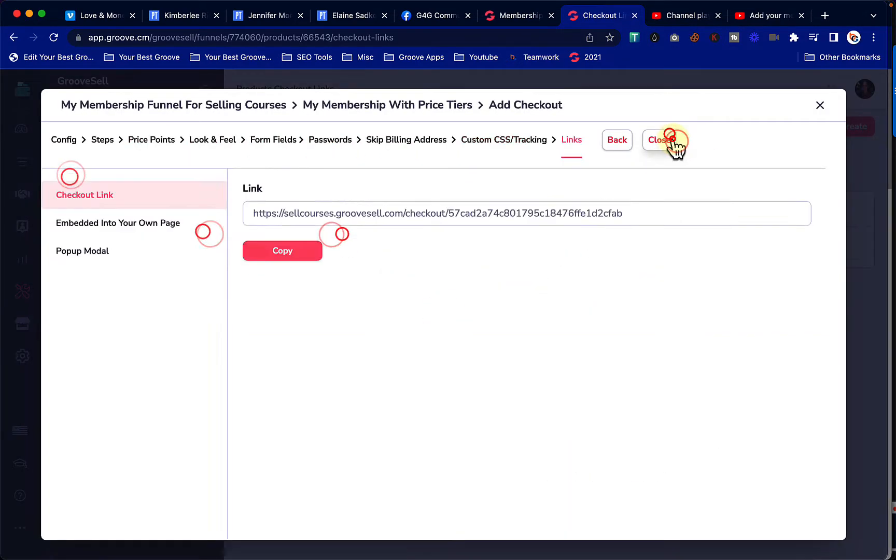
click(674, 141)
- Set the Top Tier price point of My Membership with Price Tiers to Pay Your Own Price, minimum 1, and save the product
click(461, 16)
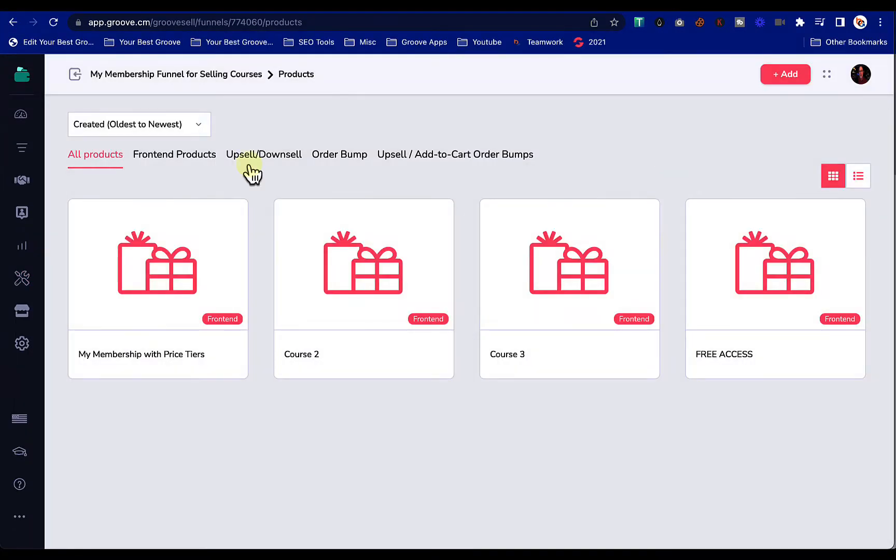
click(167, 263)
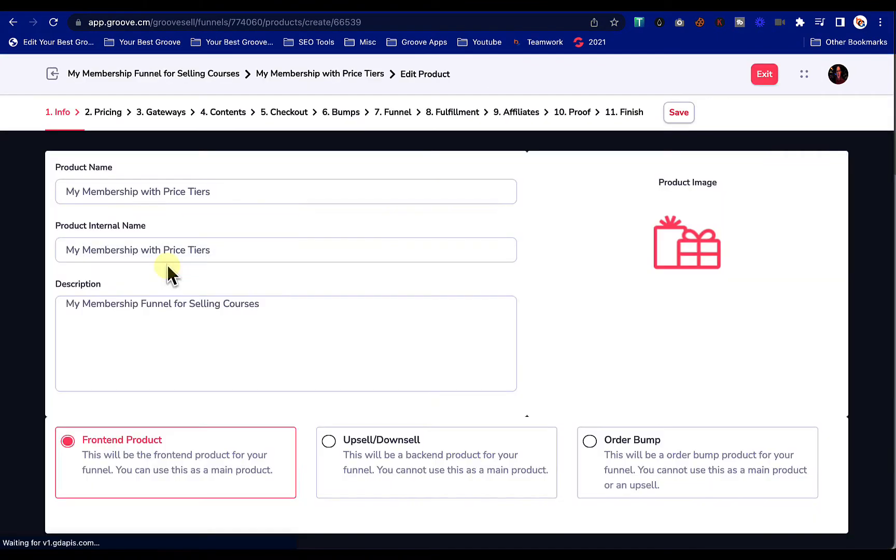
click(106, 113)
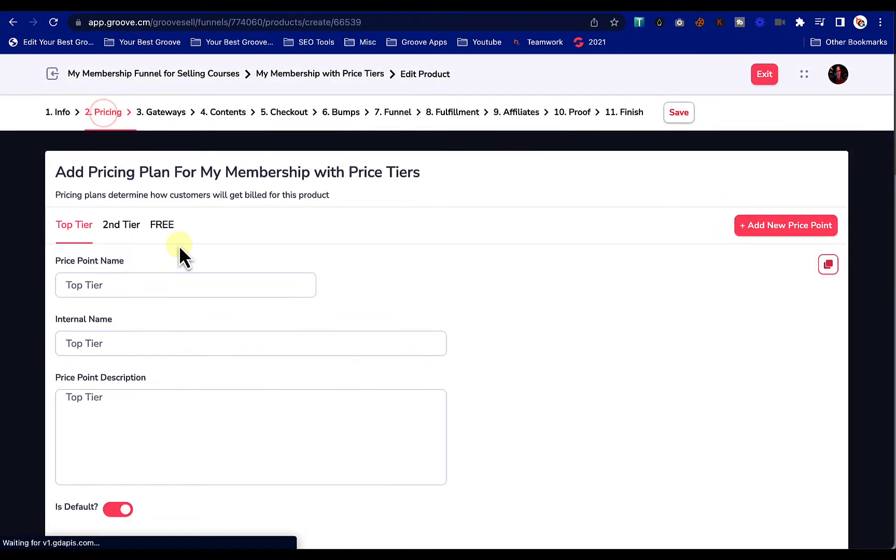
scroll(179, 248, down, 5)
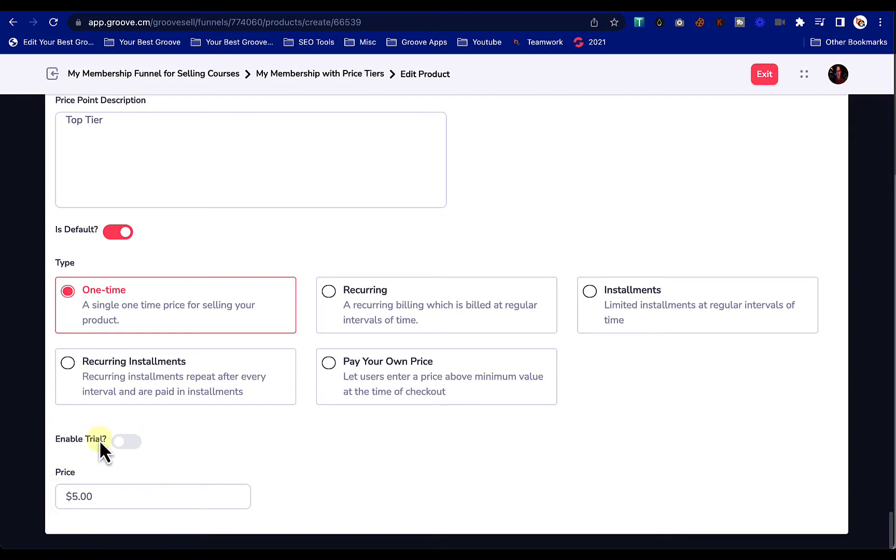
click(330, 363)
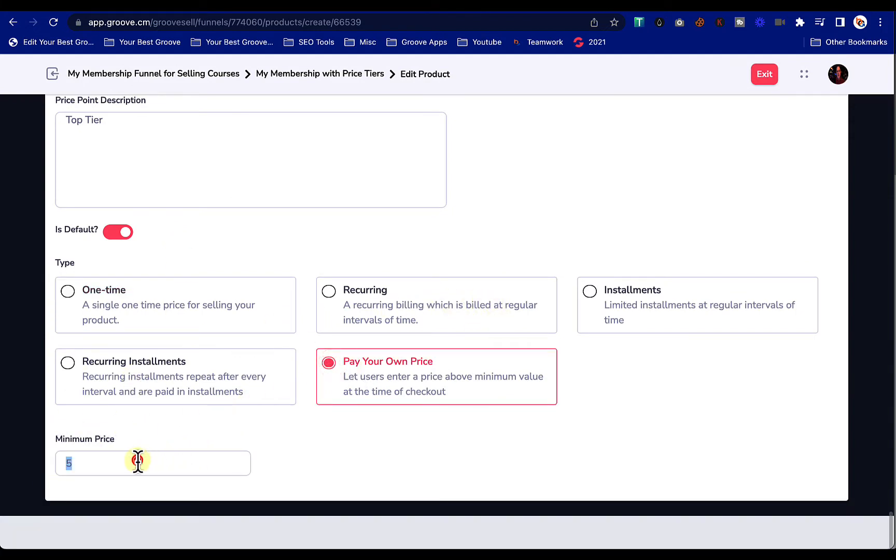
text(1)
scroll(448, 425, up, 5)
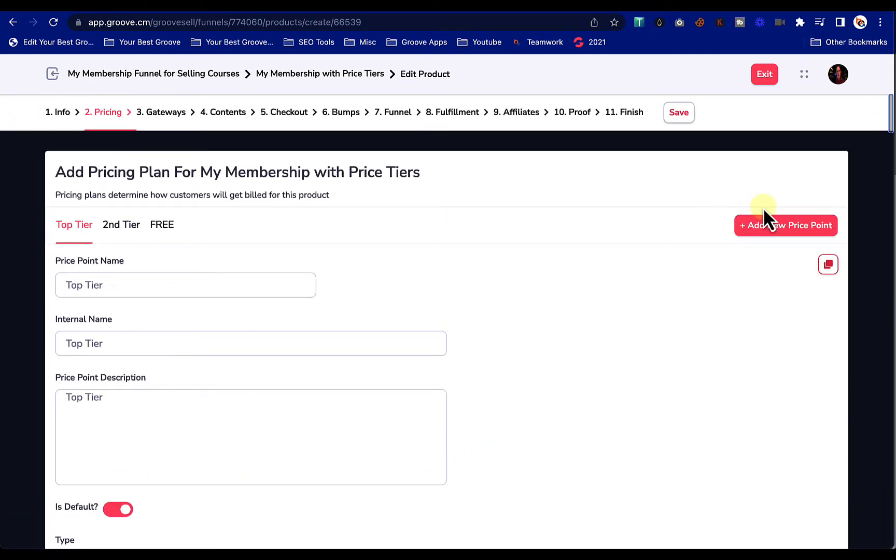
click(694, 120)
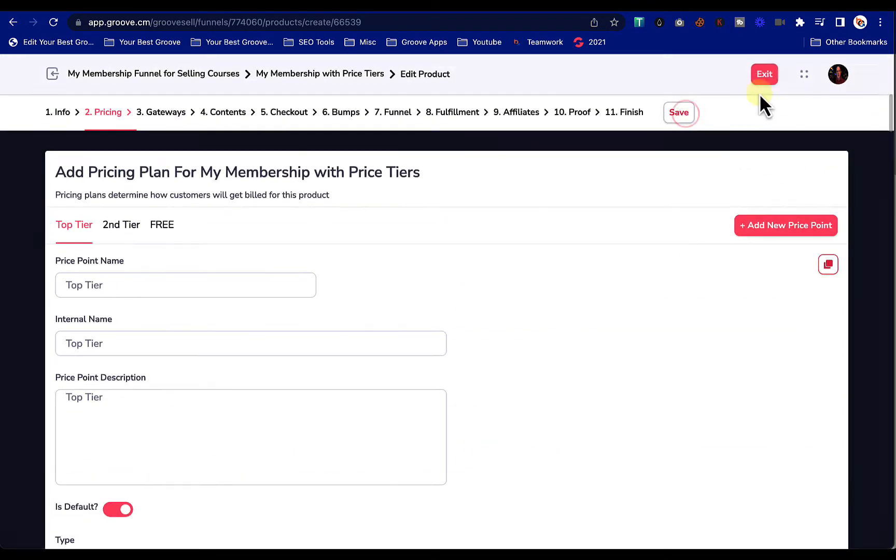
click(769, 75)
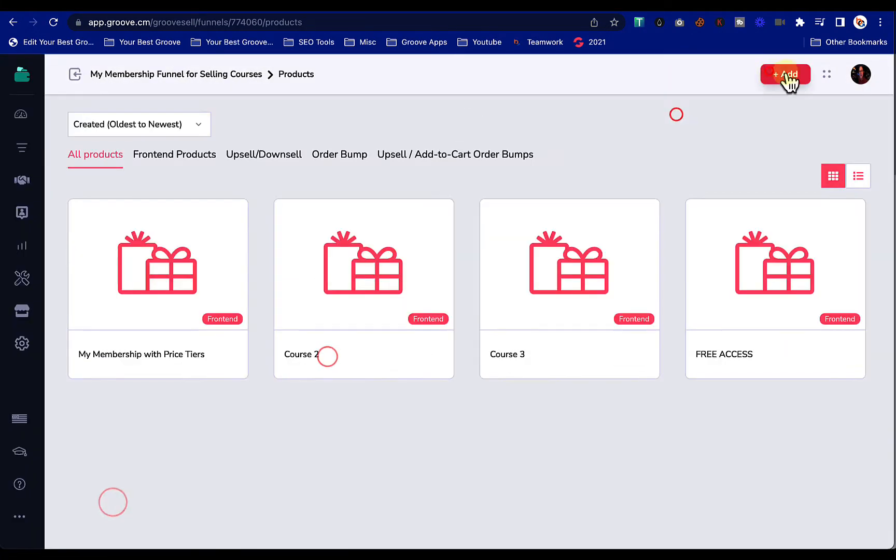
- Switch to GroovePages and create a site named "Groove Membership Exa" from the full Design & Development Studio template
click(513, 6)
click(512, 15)
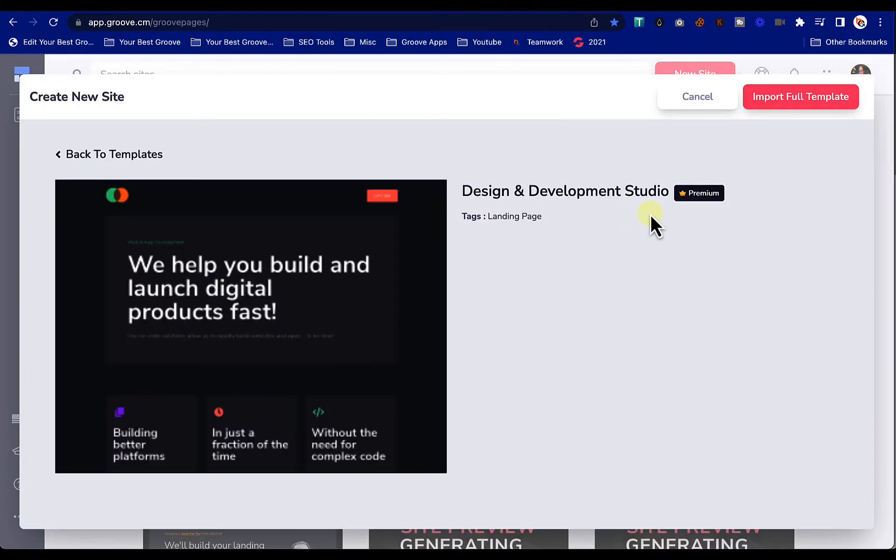
click(792, 97)
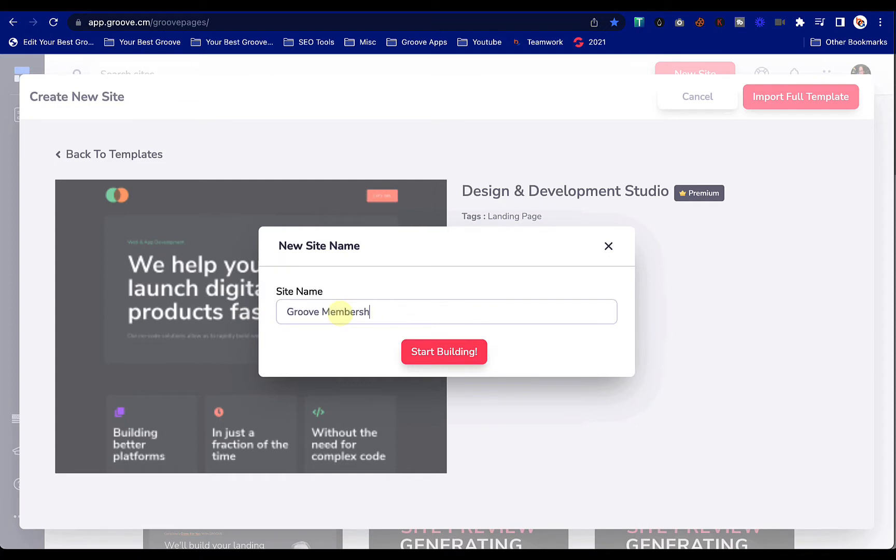
click(431, 352)
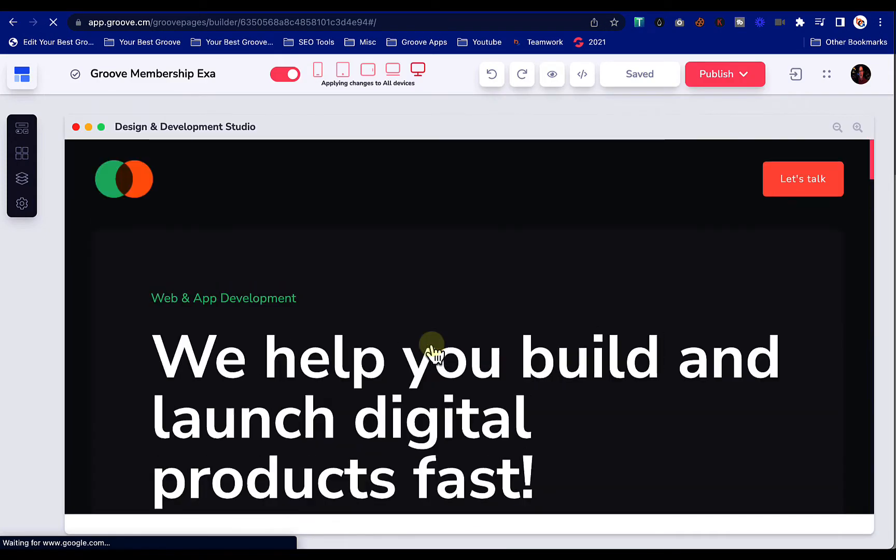
- Replace the logo image in the page's navigation bar with the Your Best Groove logo from the image library
click(130, 180)
click(101, 172)
click(389, 267)
scroll(389, 268, down, 5)
scroll(389, 268, down, 2)
click(634, 344)
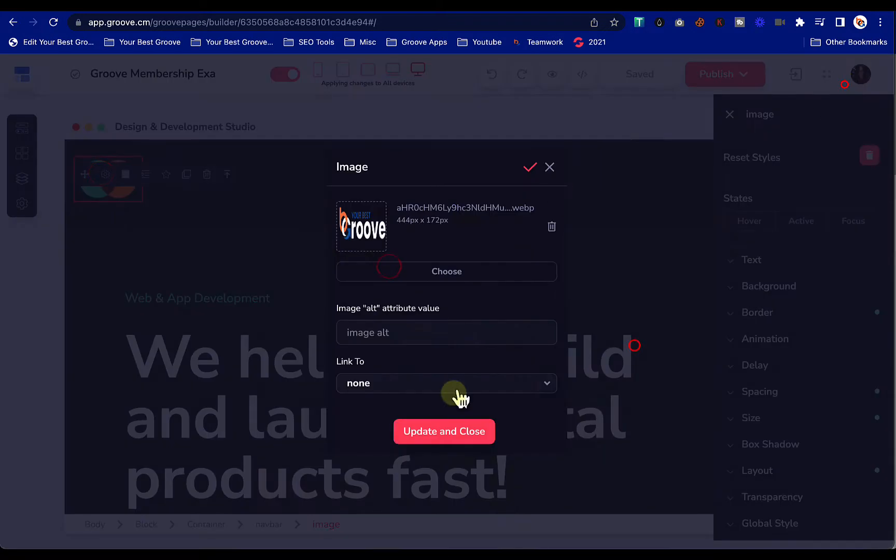
click(455, 387)
scroll(396, 384, down, 2)
click(375, 438)
click(385, 380)
text(htps://yourbstgroove.com)
click(419, 418)
click(486, 379)
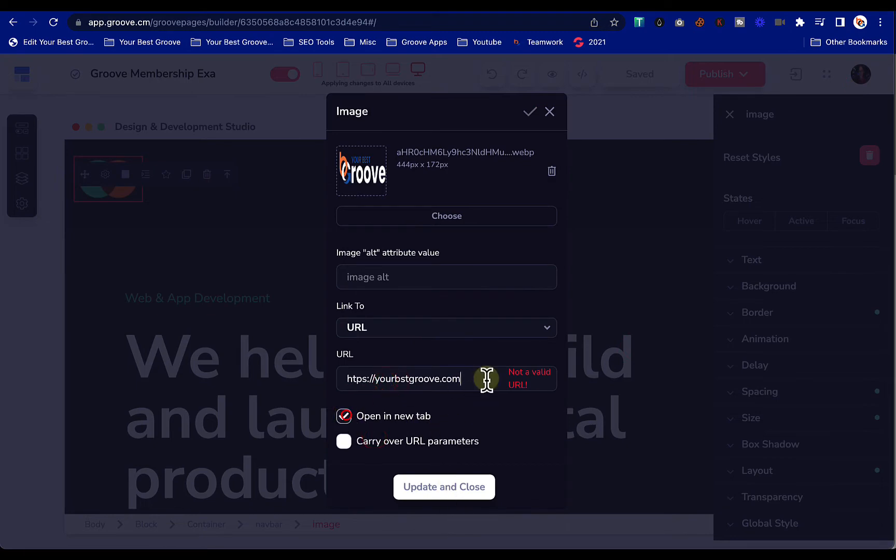
key(Home)
key(Right)
text(t)
click(457, 479)
click(728, 107)
click(731, 109)
- Change the navigation bar button's main label to "Donate and Lern" and apply the button settings
click(796, 223)
click(646, 174)
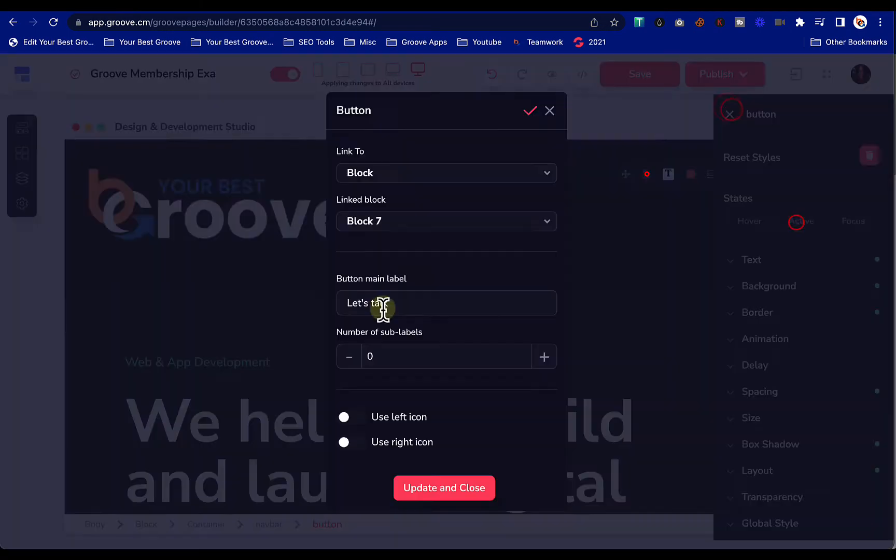
triple_click(389, 304)
text(Donate and Lern)
click(441, 486)
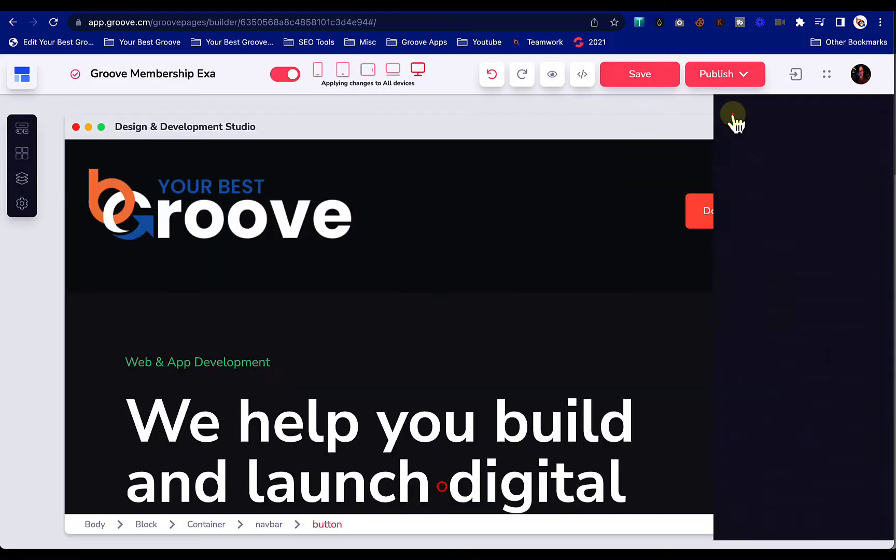
click(732, 113)
click(623, 156)
- Replace the green tagline above the hero heading with "Let's Help While Learning"
scroll(252, 343, down, 1)
click(144, 291)
triple_click(236, 299)
text(Let's Help Whil)
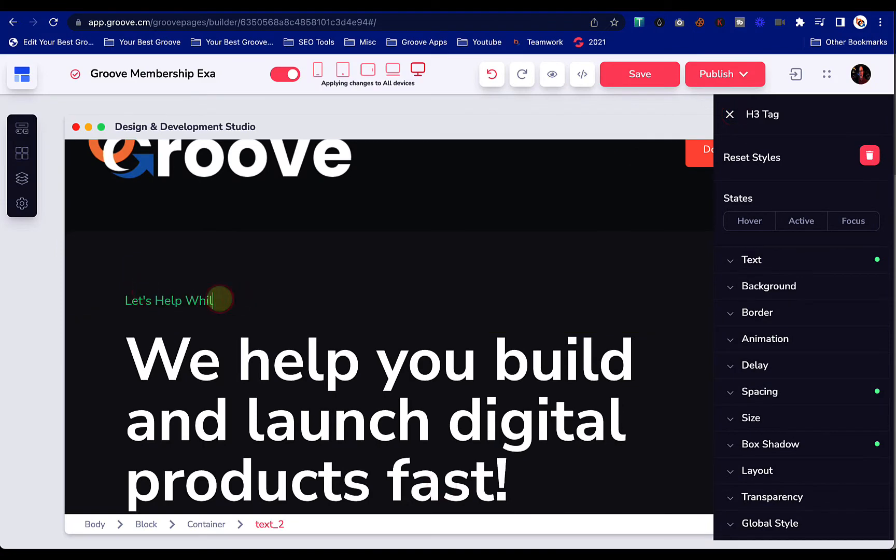
text(e Learning)
- Replace the hero heading with "Choose an Option Below, Donate at least $1 and see how the example works"
triple_click(324, 317)
text(Choose an Option Below, Donate at least $1 )
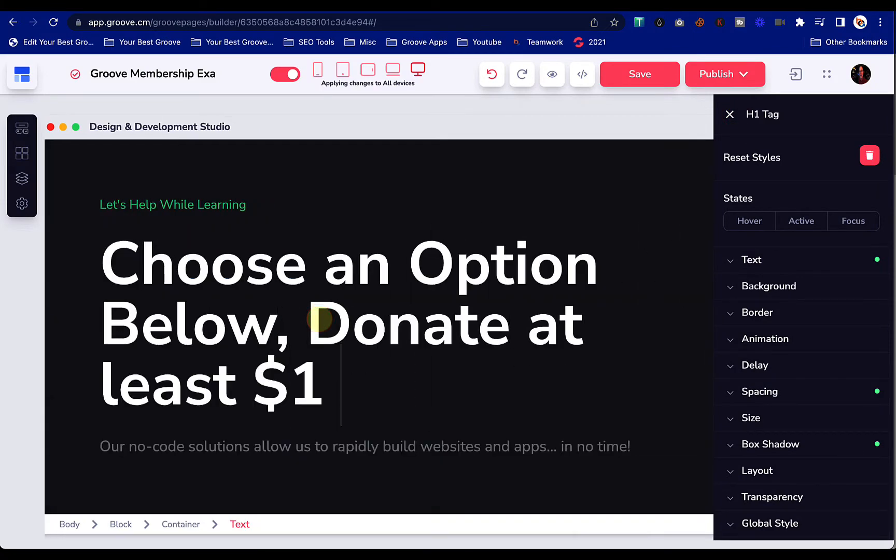
text(and see how the example works)
- Replace the paragraph under the hero heading with "Want to see the whole series? CLICK HERE"
scroll(331, 319, down, 3)
triple_click(334, 319)
text(Want to see the whole)
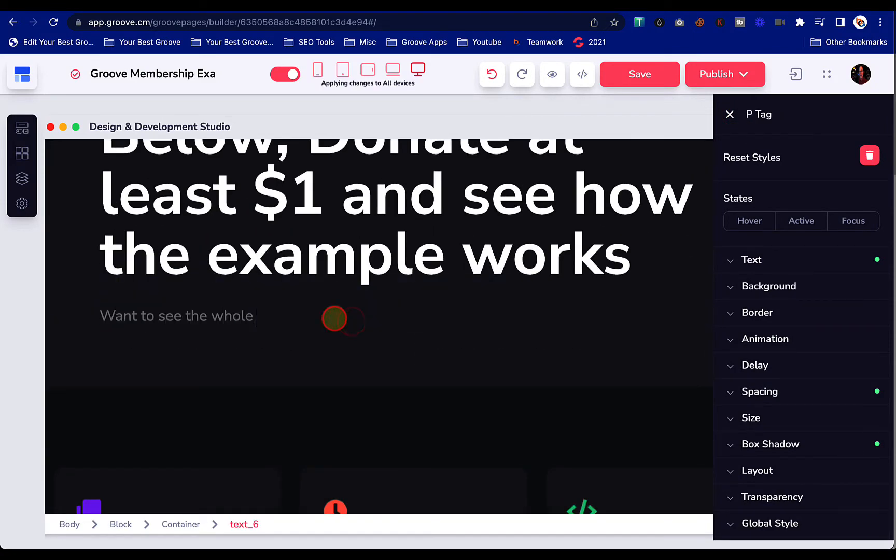
text(ER)
scroll(334, 318, down, 5)
click(730, 115)
- Delete all the template's blocks below the hero block, including the desk photo and the Contact us form
click(332, 174)
click(176, 165)
click(475, 314)
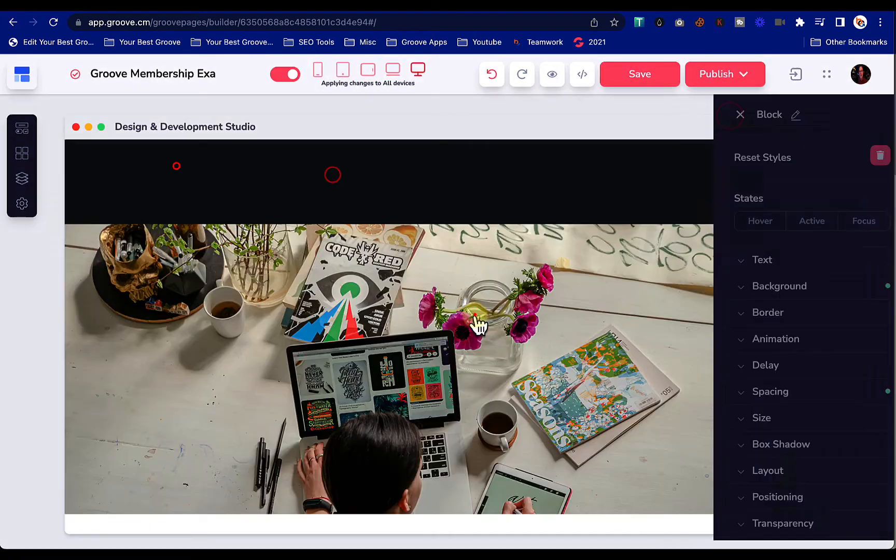
click(79, 245)
click(176, 171)
click(479, 329)
scroll(94, 208, down, 10)
click(94, 200)
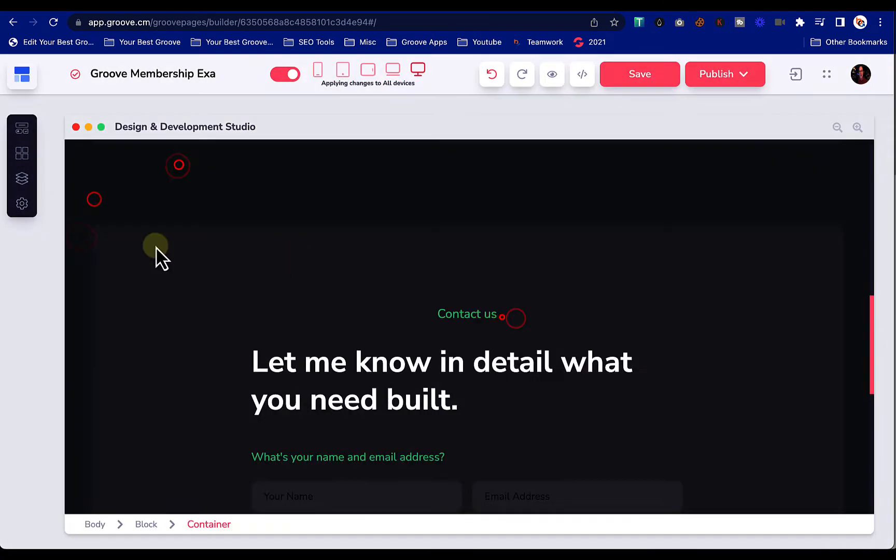
click(83, 236)
click(175, 172)
click(483, 320)
click(83, 396)
click(182, 382)
click(487, 320)
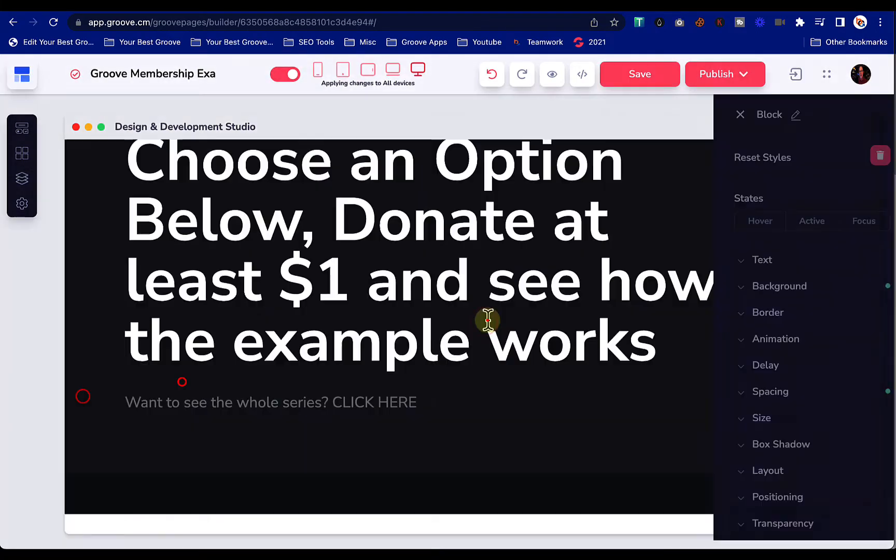
- Add an empty container block below the hero block and place a 2 Columns layout inside it
click(436, 503)
click(92, 278)
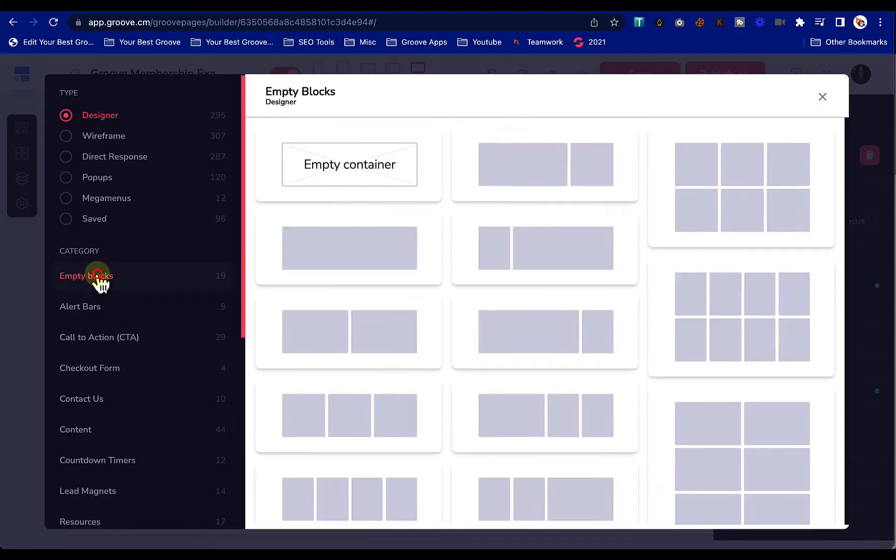
click(360, 168)
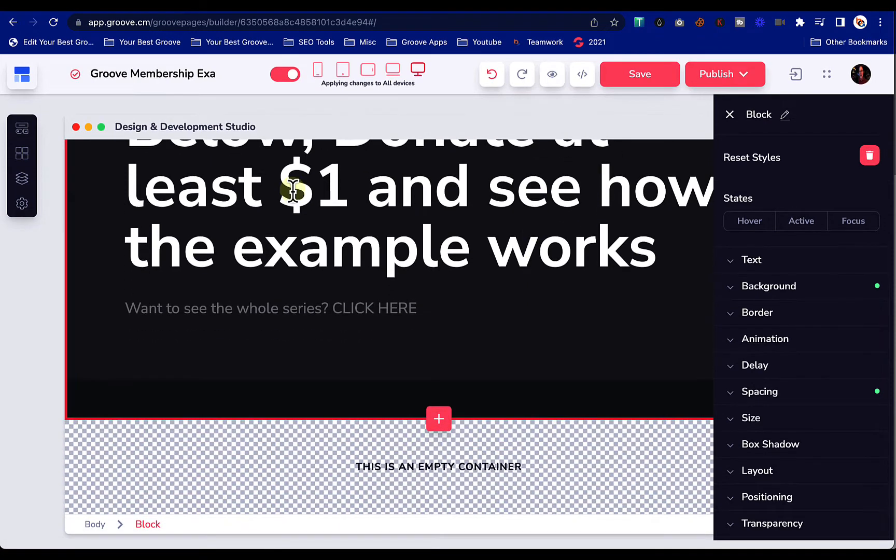
click(23, 129)
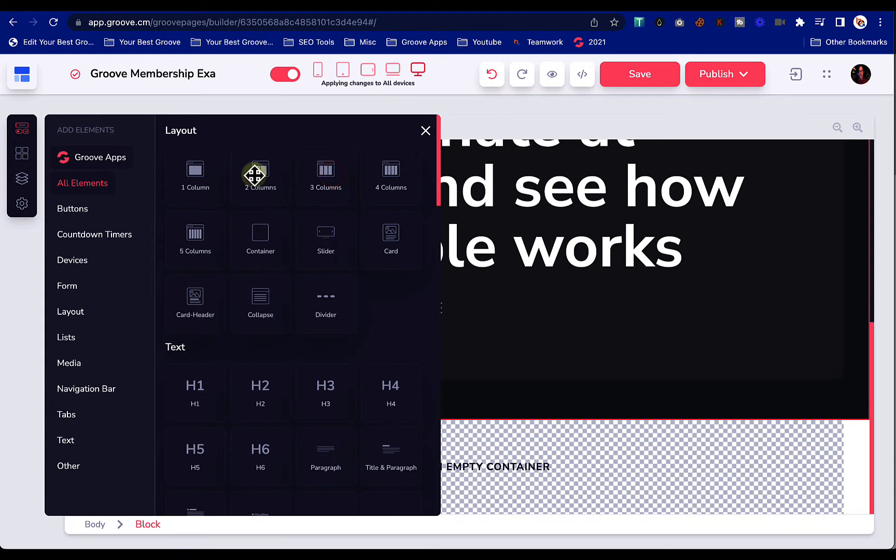
drag(261, 175, 519, 464)
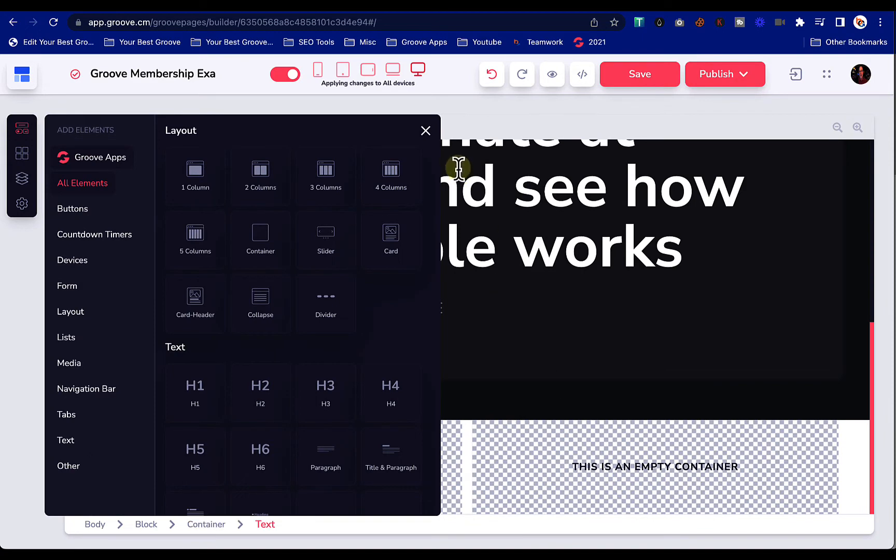
- Place a GrooveSell Checkout Form in each of the two empty columns
click(106, 160)
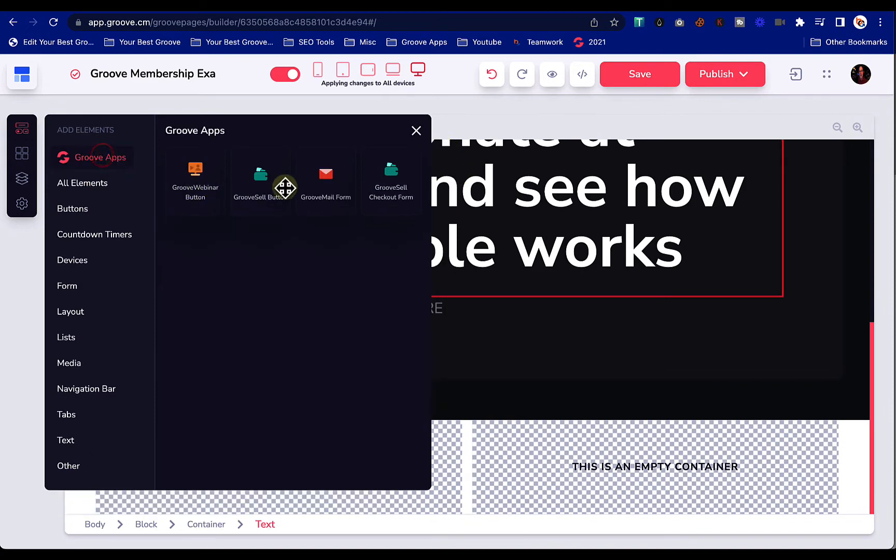
drag(390, 182, 316, 472)
drag(383, 197, 590, 458)
click(375, 473)
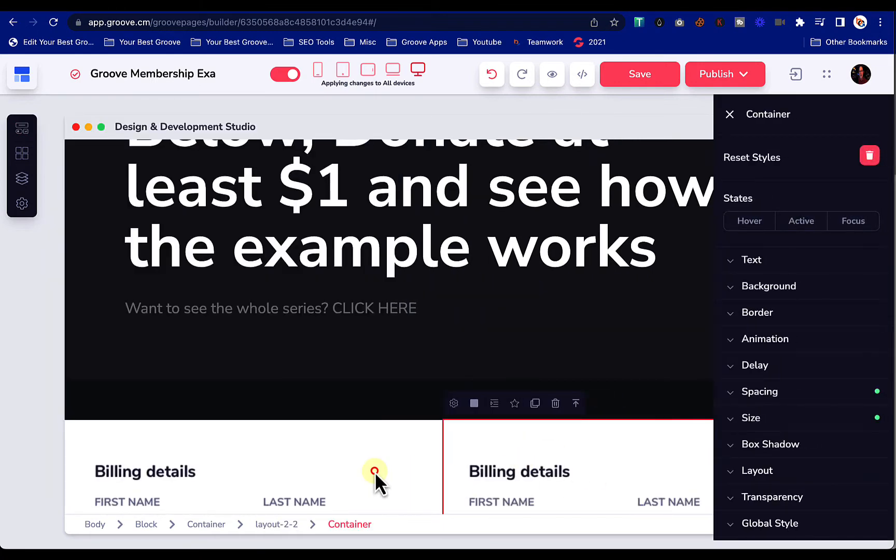
- Set the left column's checkout form to Use GrooveSell Checkout with the funnel My Membership Funnel for Selling Courses
scroll(376, 473, down, 6)
scroll(298, 388, up, 2)
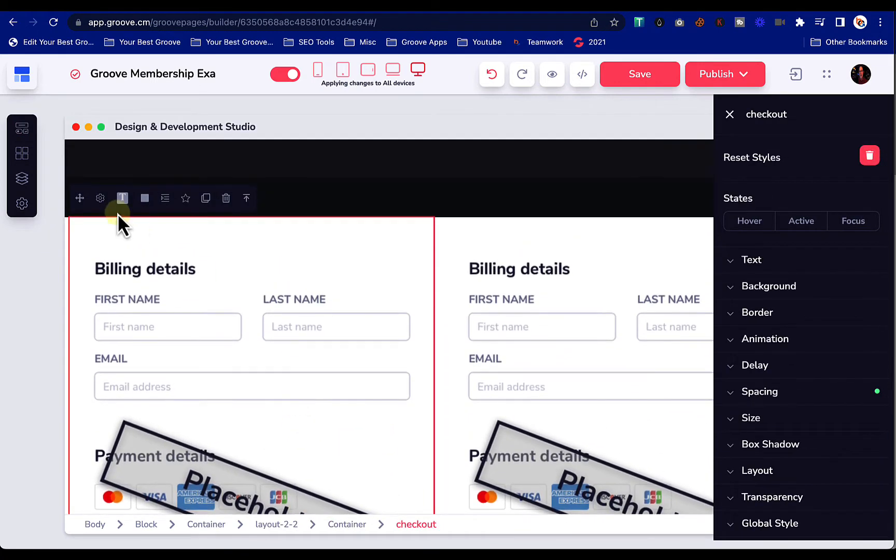
click(101, 199)
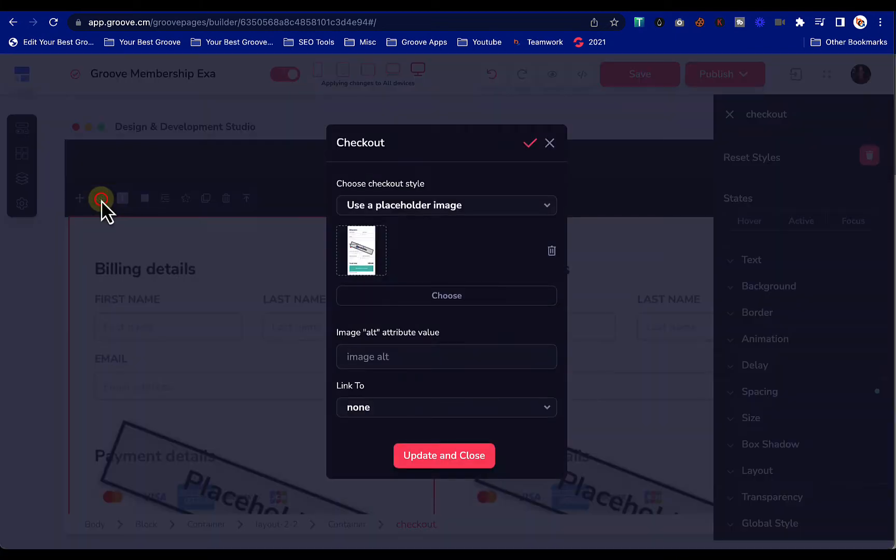
click(407, 205)
click(417, 254)
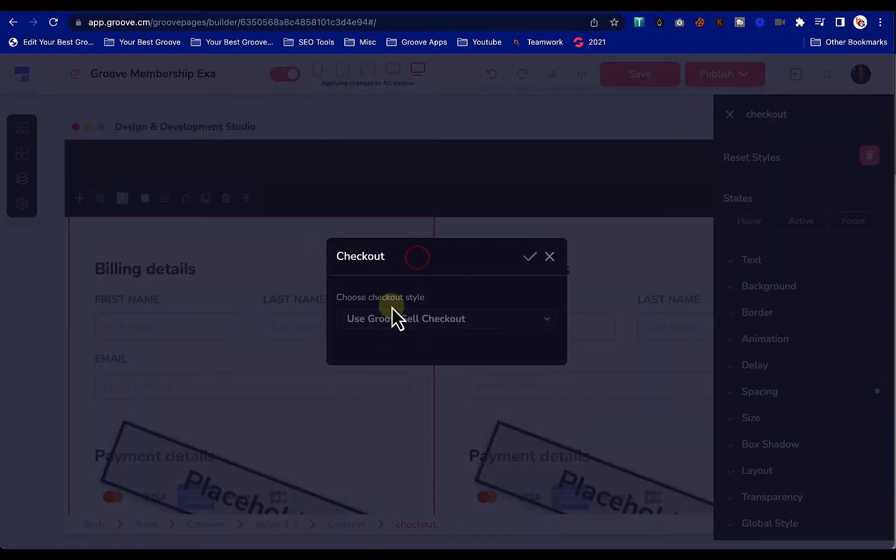
click(403, 334)
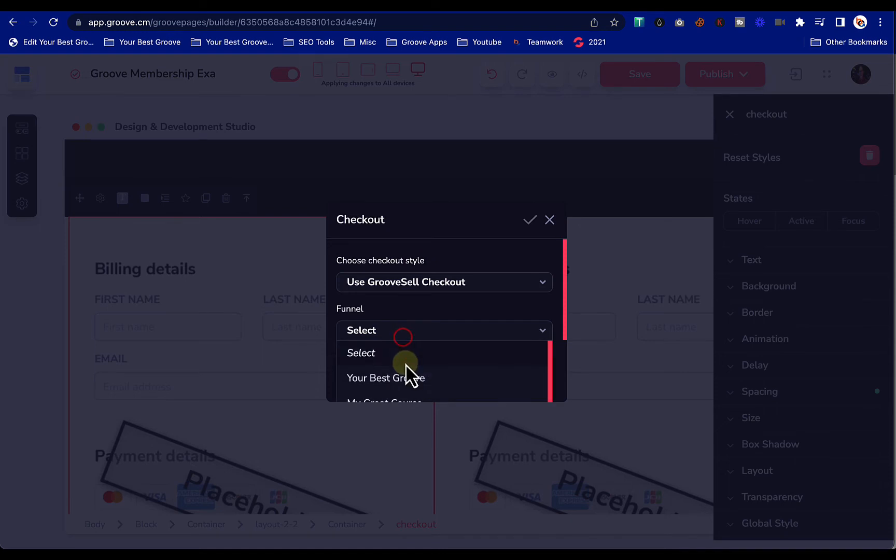
scroll(405, 364, down, 5)
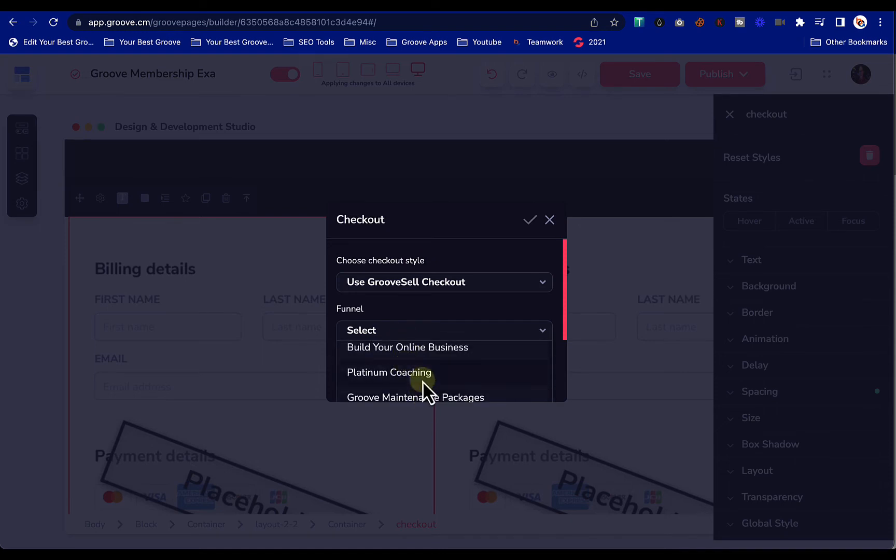
scroll(430, 363, down, 5)
click(406, 374)
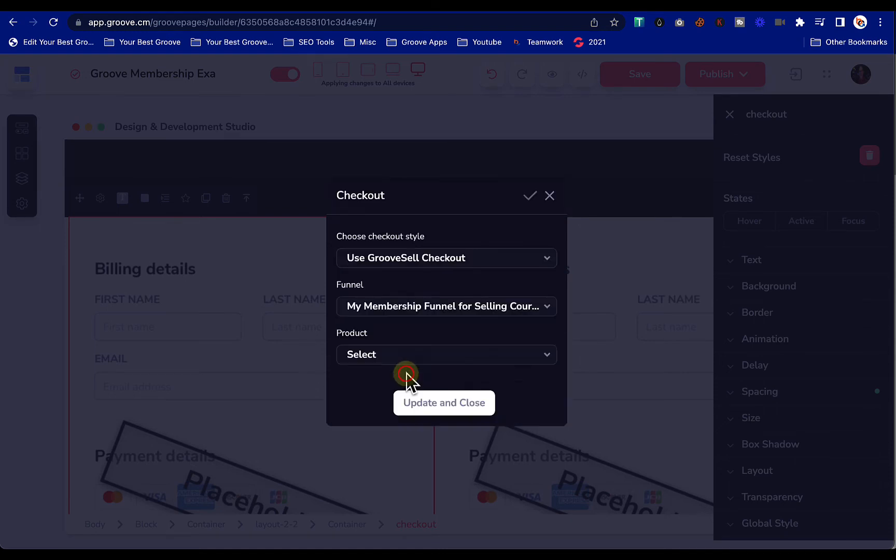
- Assign the product My Membership with Price Tiers and the Tiered Pricing link to the left column's checkout form
click(408, 358)
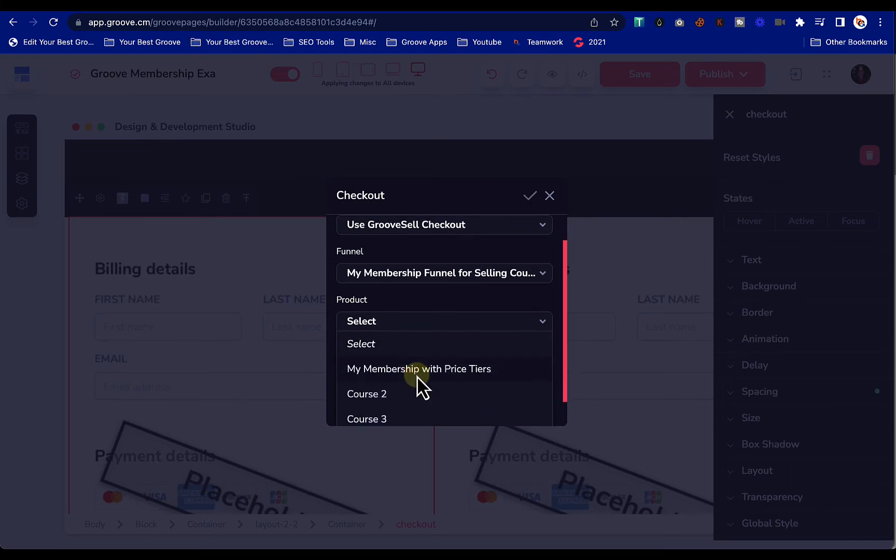
click(417, 375)
click(398, 380)
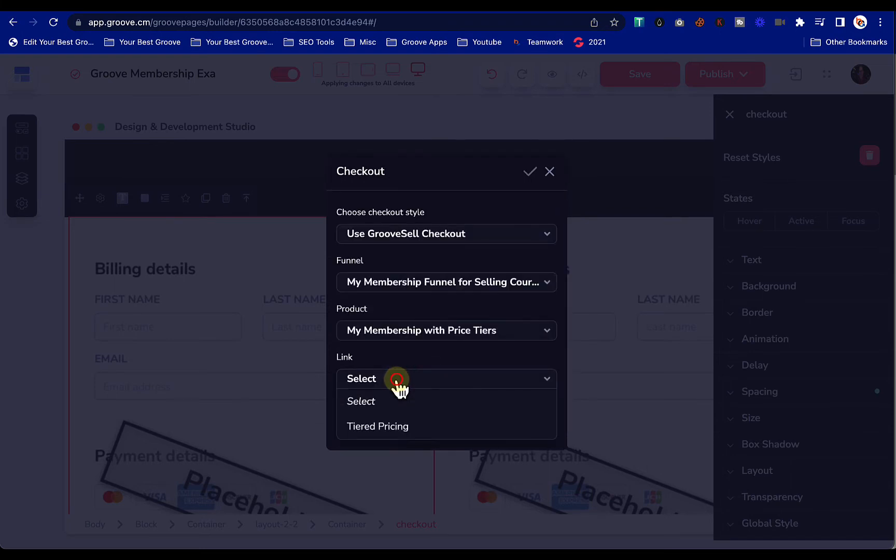
click(386, 427)
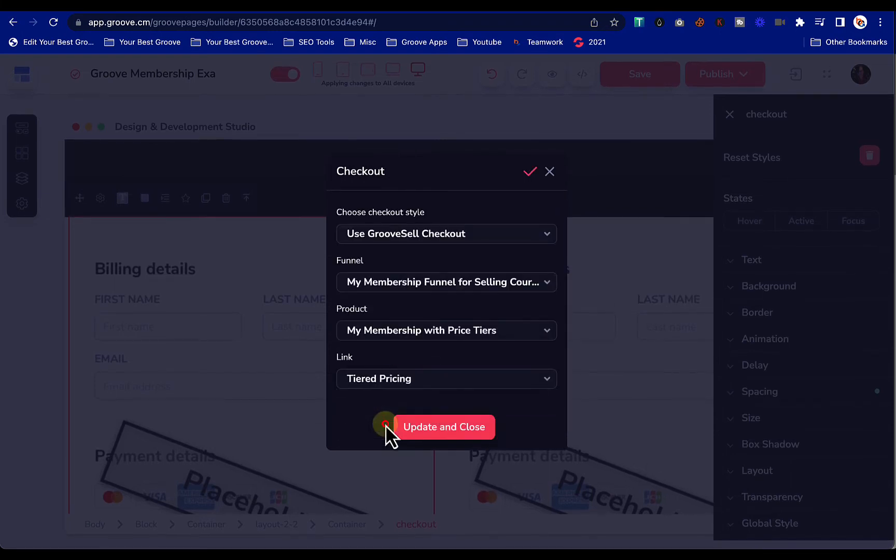
click(431, 425)
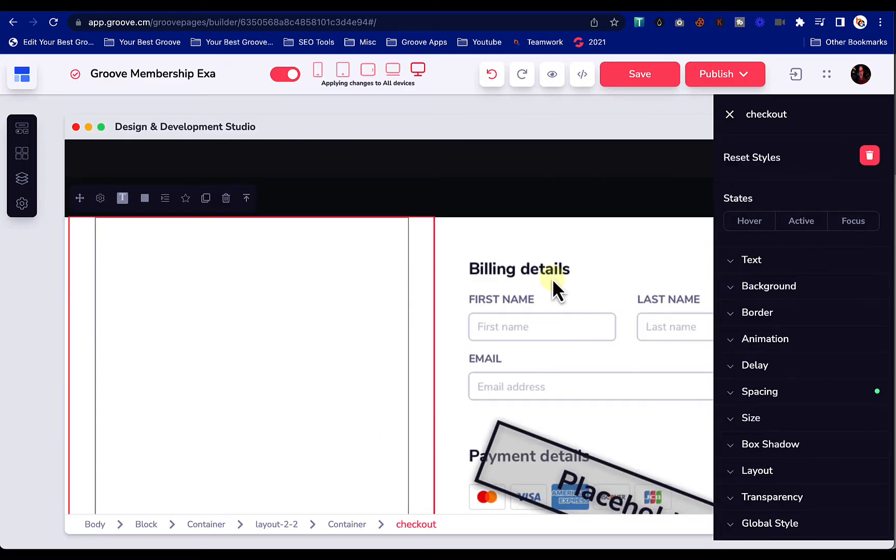
click(100, 197)
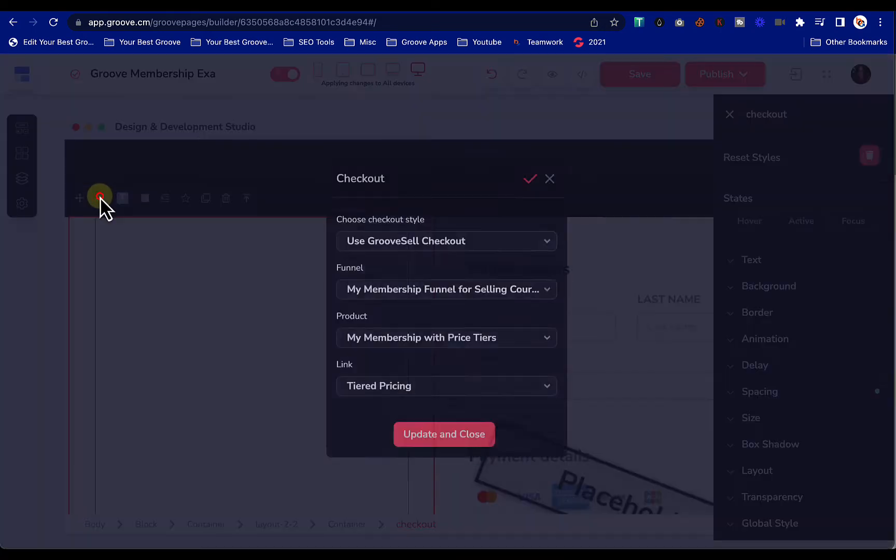
click(454, 431)
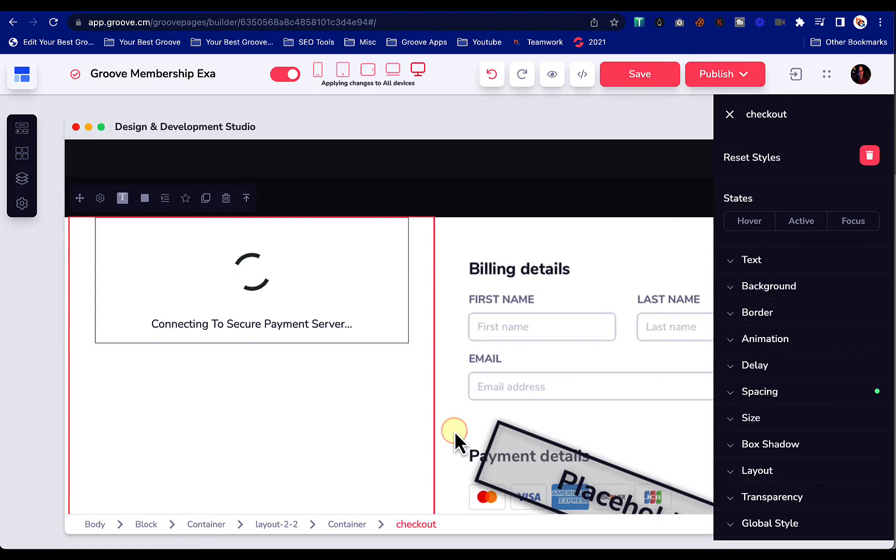
- Connect the right column's checkout form to GrooveSell, using My Membership Funnel for Selling Courses and the FREE ACCESS product
click(545, 275)
click(474, 198)
click(414, 203)
click(408, 255)
click(402, 331)
scroll(385, 385, down, 5)
click(385, 384)
click(403, 352)
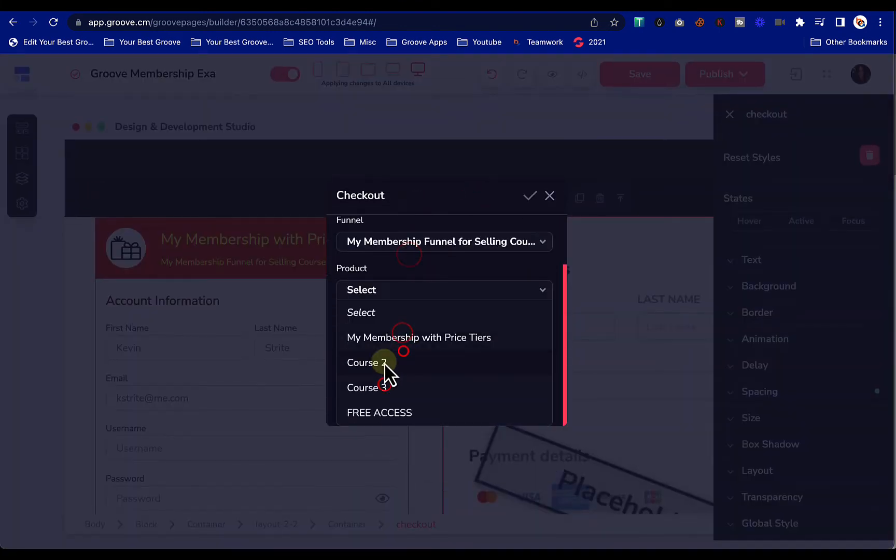
click(392, 416)
click(436, 419)
- Set the checkout forms block's top and bottom padding to 80
scroll(534, 336, down, 5)
scroll(534, 336, up, 6)
click(79, 310)
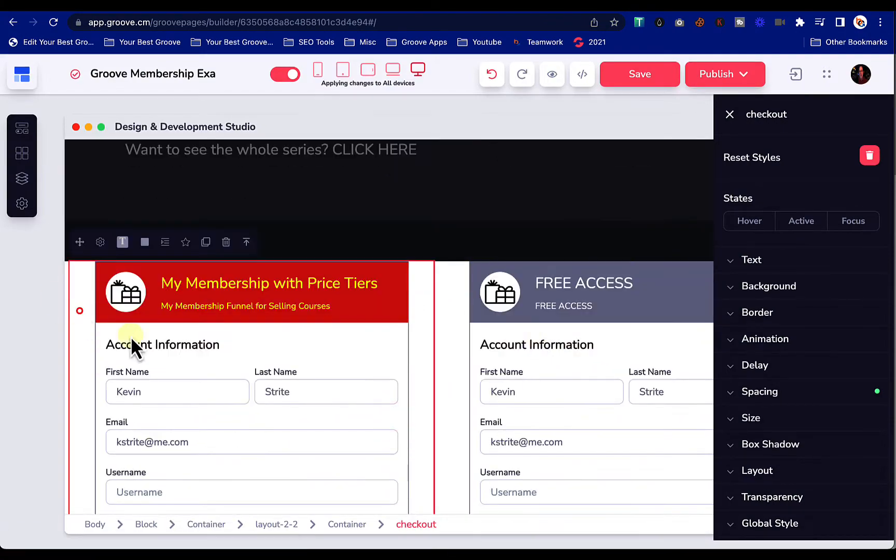
click(145, 524)
click(777, 391)
click(801, 442)
click(805, 494)
scroll(804, 495, down, 4)
click(858, 358)
text(100)
scroll(254, 267, down, 8)
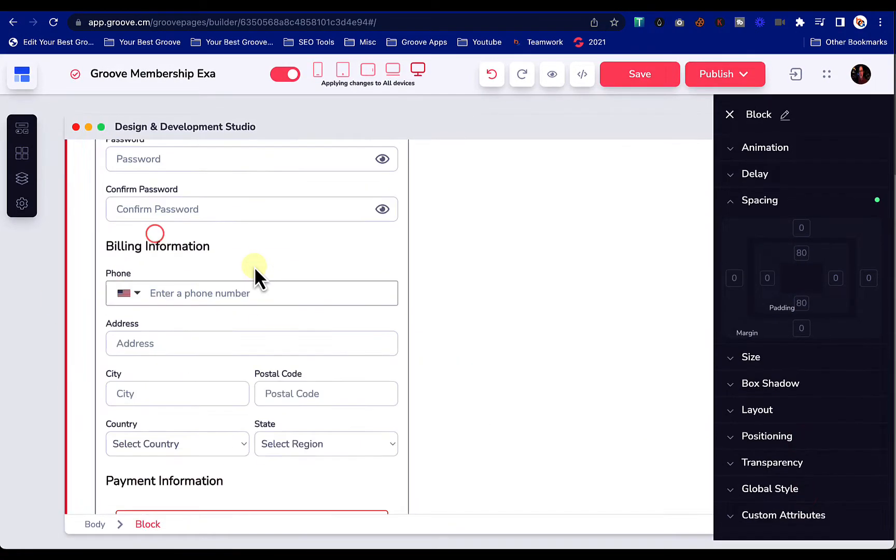
- Reopen the right column's checkout form settings and choose its product and checkout link
scroll(254, 266, up, 6)
click(470, 195)
click(477, 157)
click(422, 354)
click(405, 410)
click(415, 371)
click(428, 424)
click(730, 117)
scroll(633, 327, down, 10)
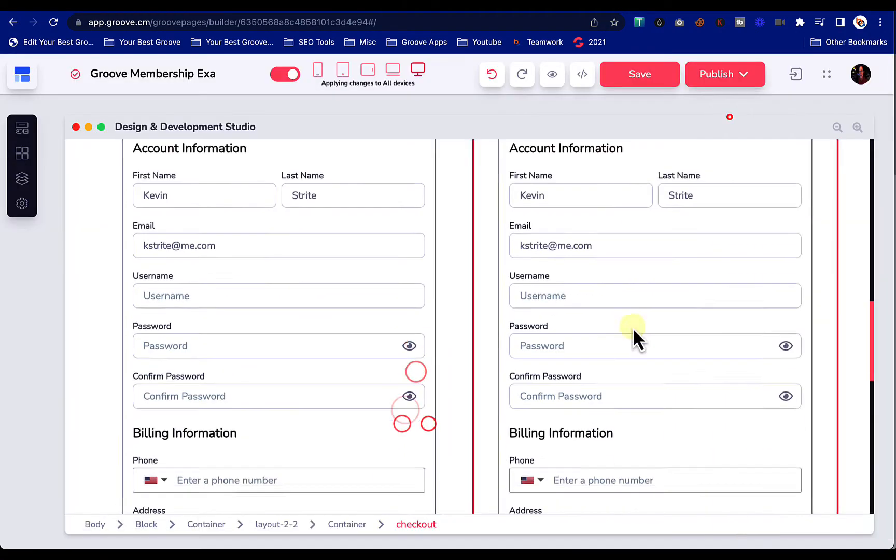
- Configure the left checkout form in the second row with its GrooveSell funnel, product and link
click(141, 430)
click(103, 398)
click(396, 310)
click(404, 299)
click(402, 352)
click(394, 389)
click(404, 383)
click(406, 429)
click(441, 428)
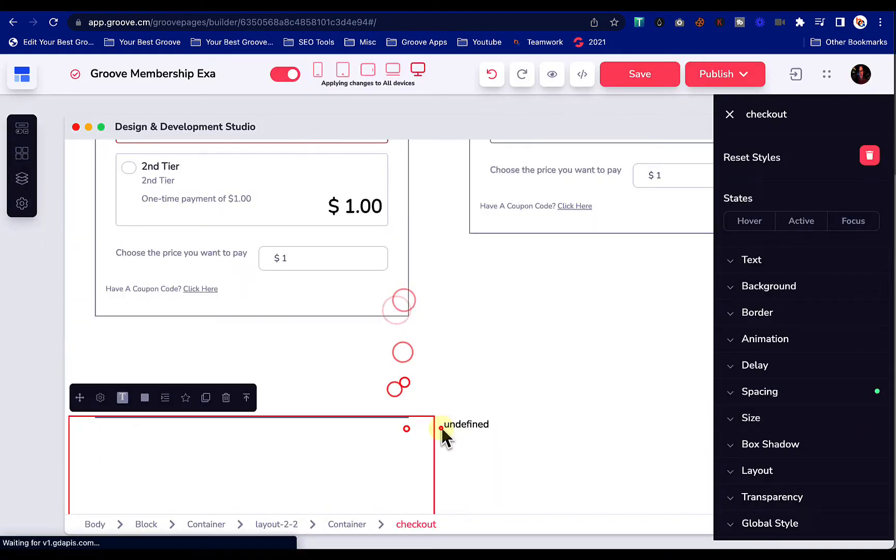
- Configure the right checkout form in the second row with its GrooveSell product and link
click(475, 422)
click(412, 353)
click(411, 387)
click(414, 382)
click(407, 421)
click(417, 424)
click(726, 116)
- Remove the opening words of the hero heading so it reads "Donate at least $1 and see how the example works"
scroll(600, 339, up, 20)
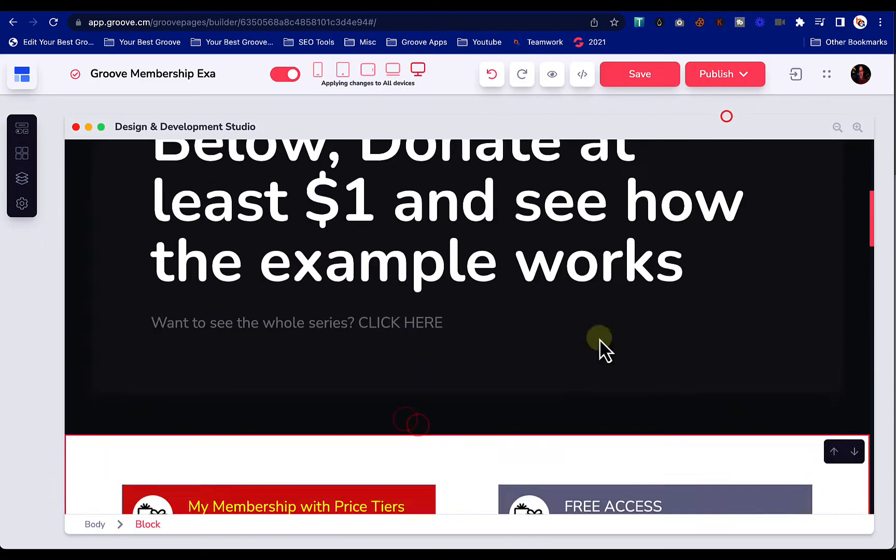
scroll(603, 311, down, 5)
click(356, 299)
drag(340, 304, 128, 248)
key(BackSpace)
click(252, 259)
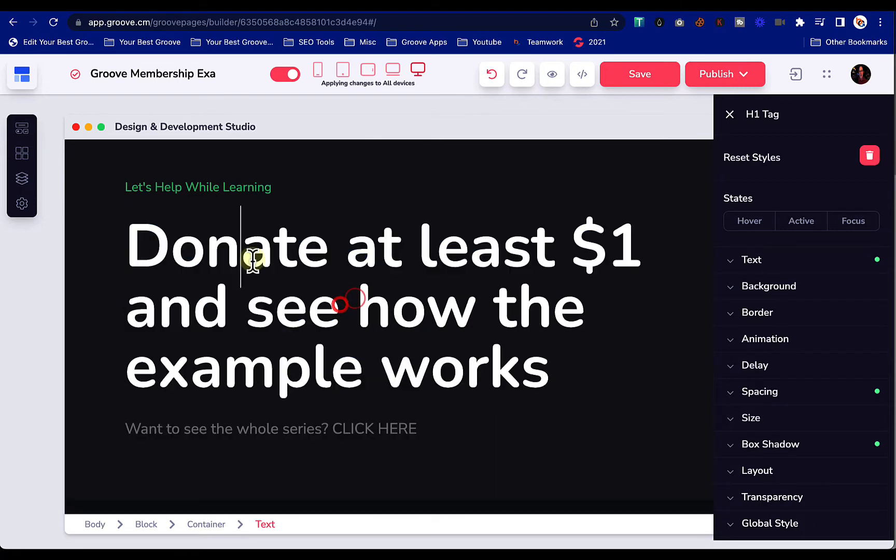
- Change the hero heading's font family and save the page
click(743, 261)
click(796, 363)
scroll(797, 439, down, 3)
click(777, 495)
click(487, 430)
click(640, 74)
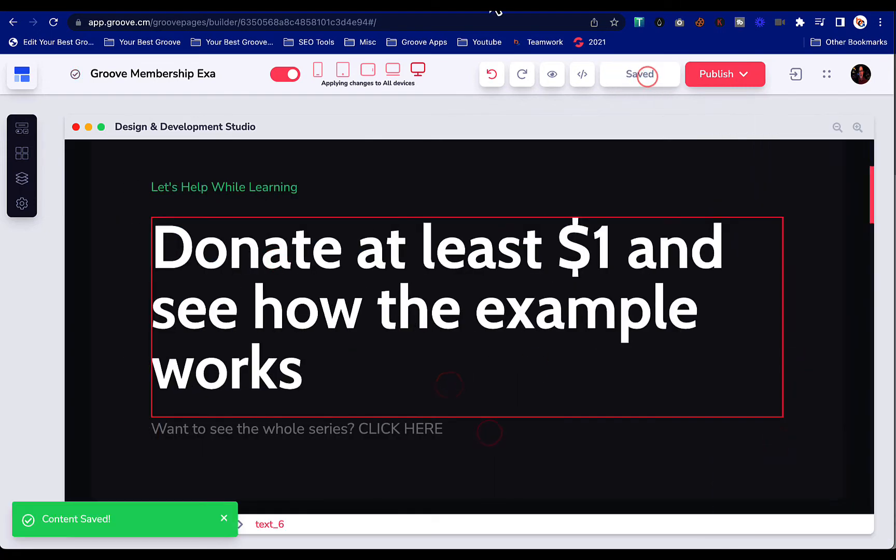
- Add groovememberexample.com as a custom domain in the account's domain settings, using Full Domain/Subdomain Setup
click(861, 74)
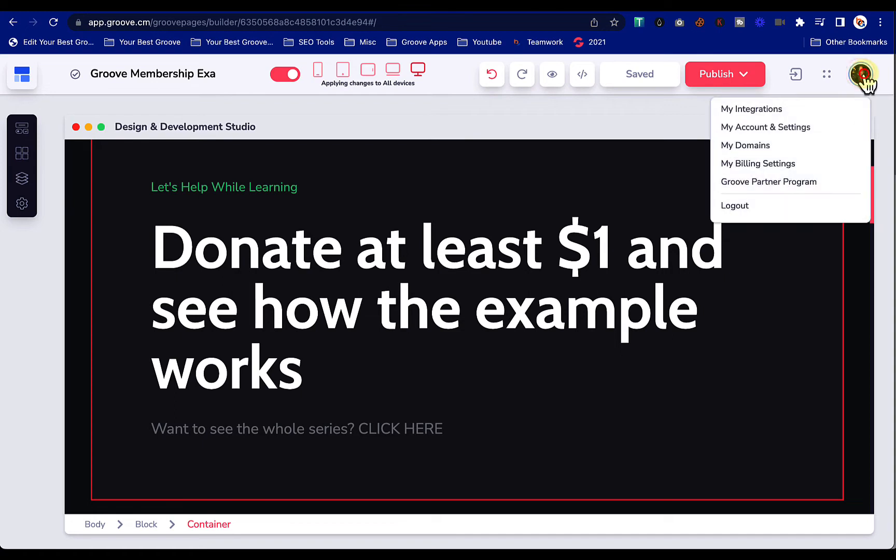
click(745, 147)
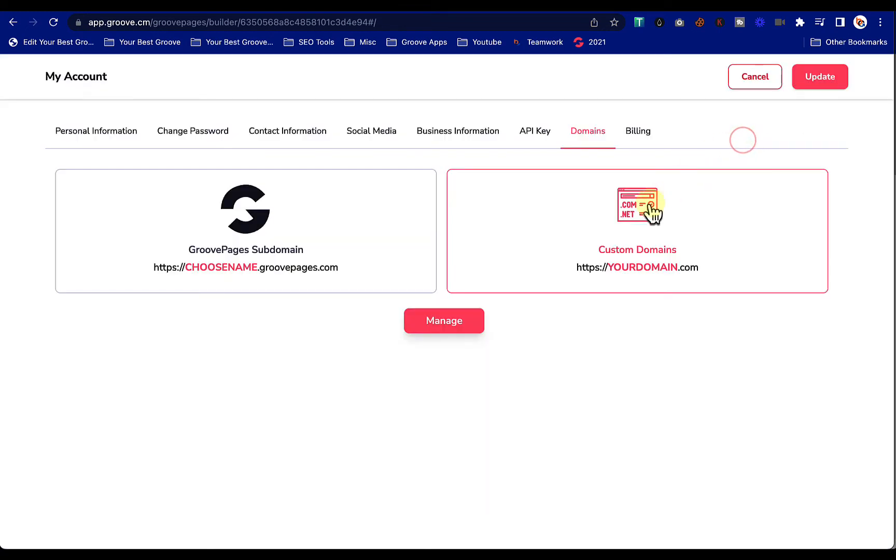
click(567, 247)
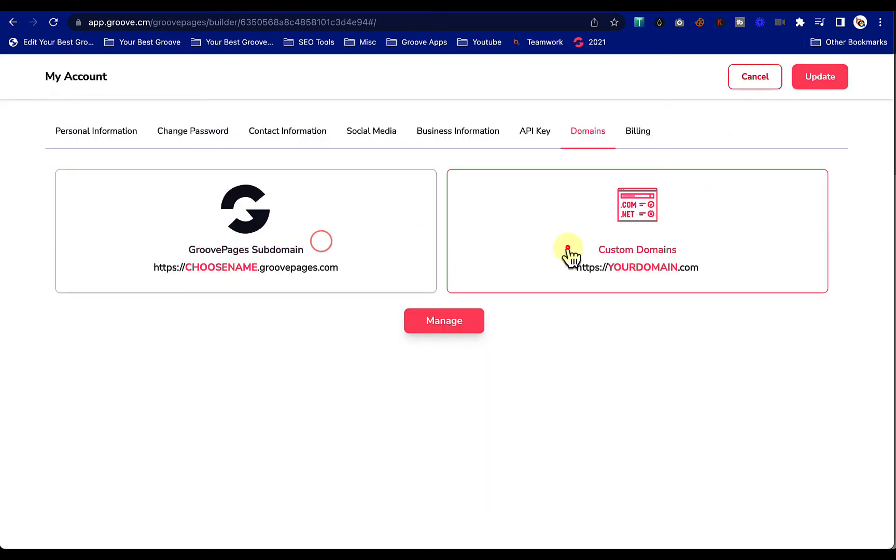
click(458, 320)
click(773, 189)
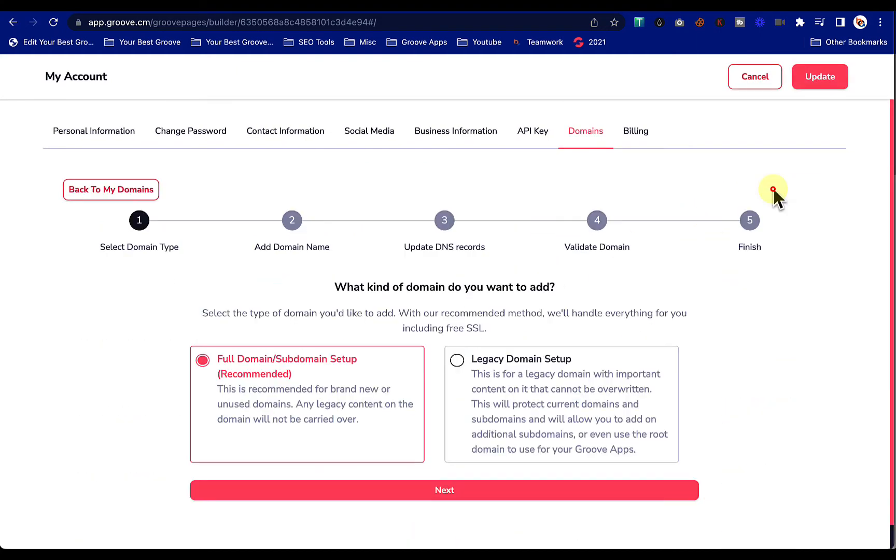
click(444, 493)
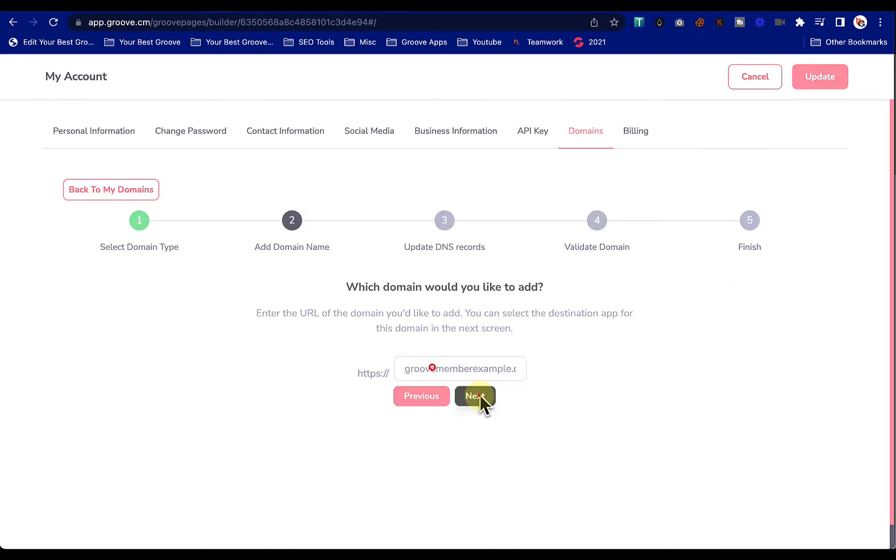
click(477, 397)
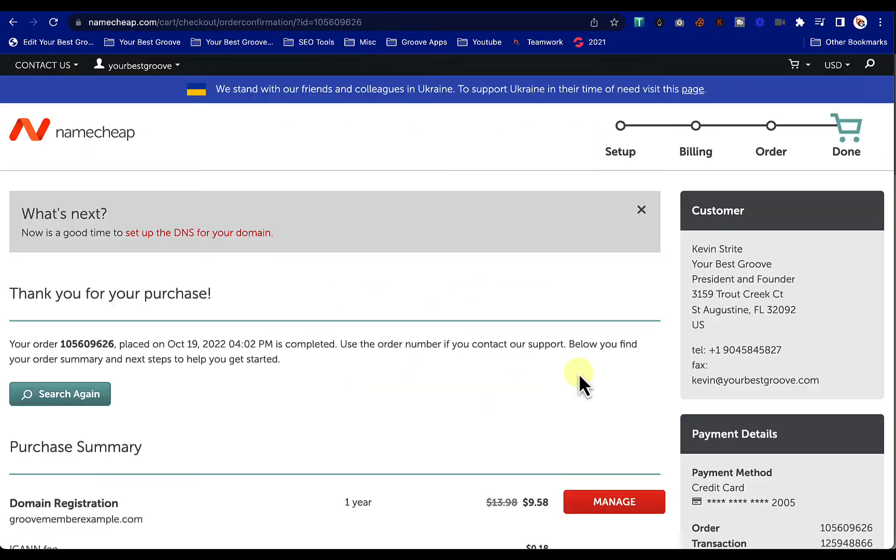
- In Namecheap, open the management page for groovememberexample.com from the order confirmation
scroll(337, 383, down, 4)
double_click(53, 349)
scroll(337, 332, down, 1)
click(616, 296)
scroll(518, 337, down, 2)
- Set the domain's nameservers to Custom DNS with dora.ns.cloudflare.com and major.ns.cloudflare.com, and save them
click(405, 400)
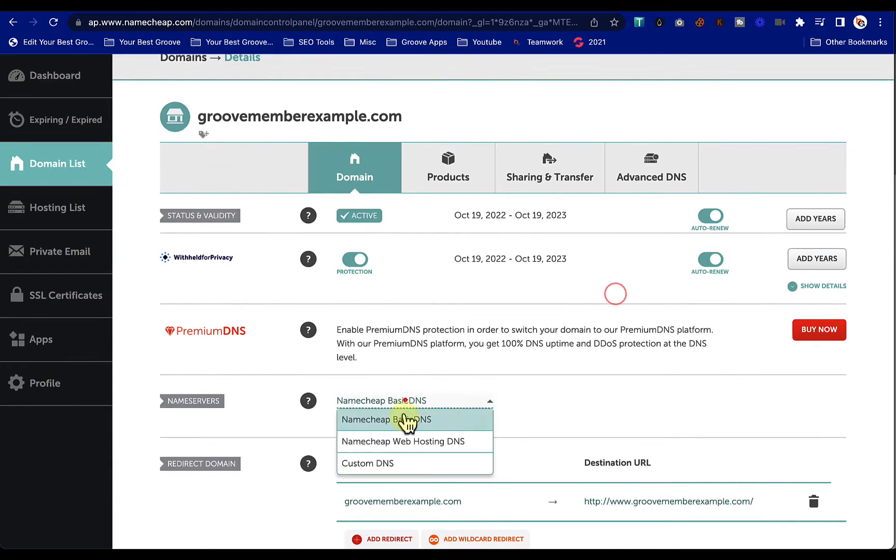
click(387, 460)
scroll(376, 410, down, 2)
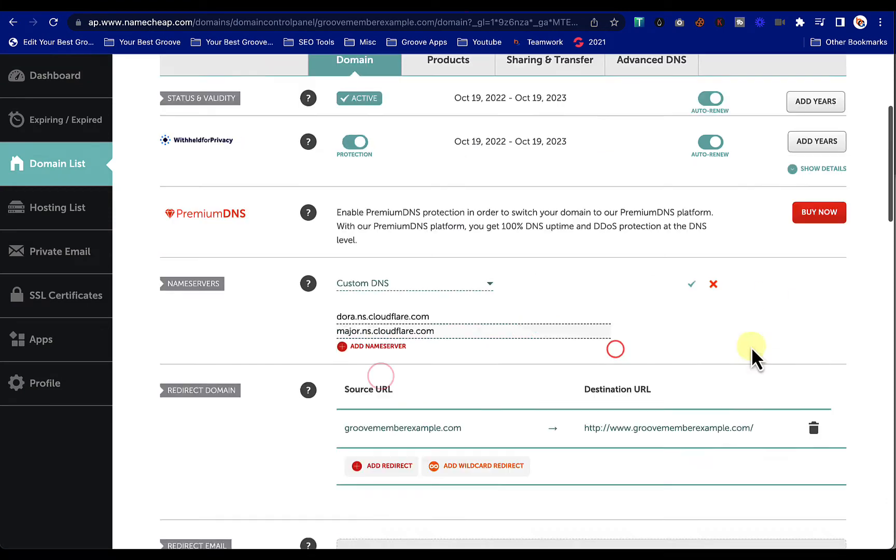
click(690, 279)
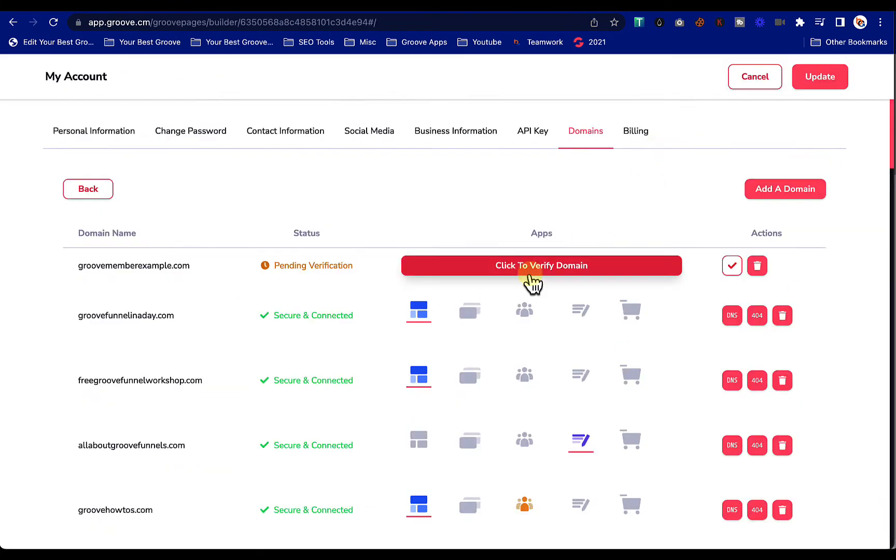
- Back in Groove, verify groovememberexample.com, connect it to GroovePages and update the account
click(532, 282)
click(558, 386)
click(491, 269)
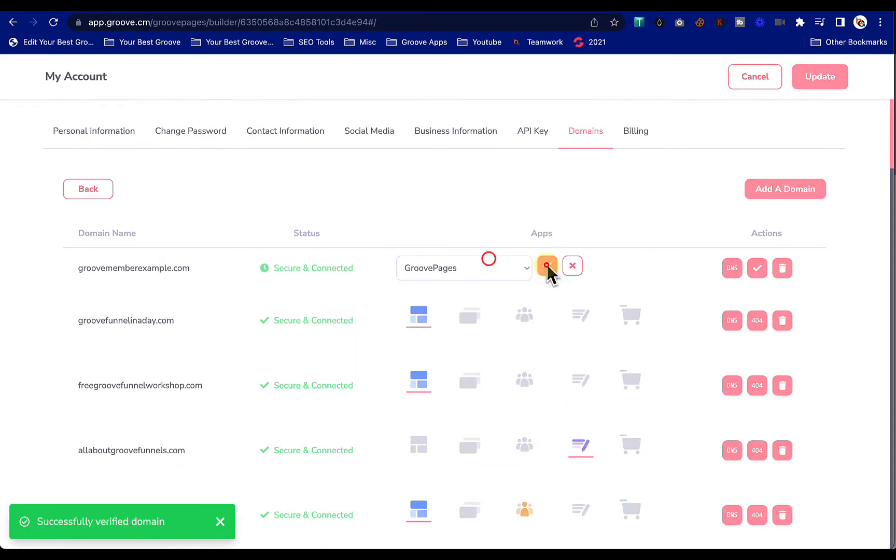
click(546, 264)
click(818, 77)
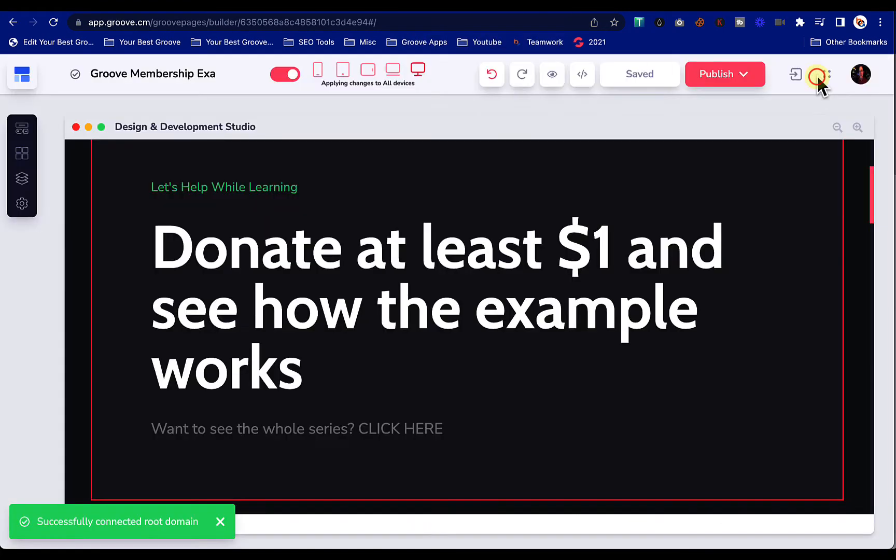
- Set the page's hosting to the custom domain groovememberexample.com at the Root location and publish the website
click(727, 75)
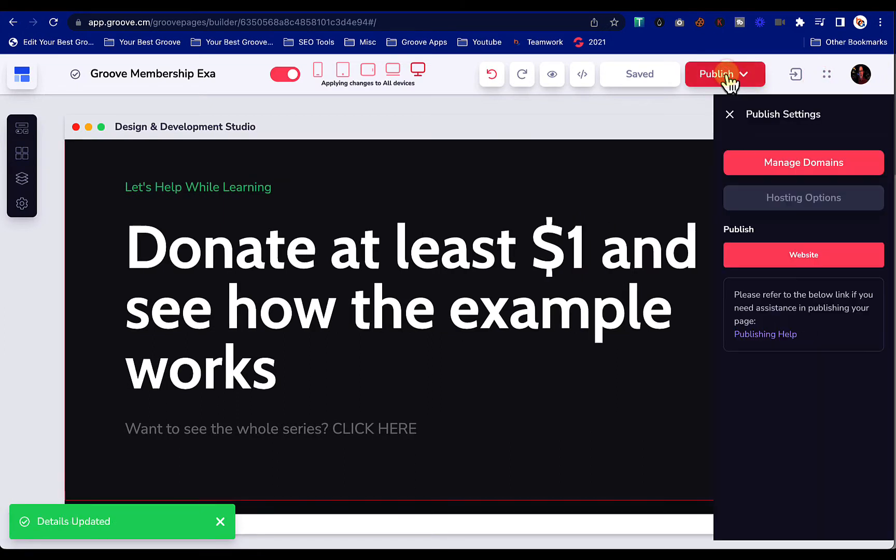
click(756, 197)
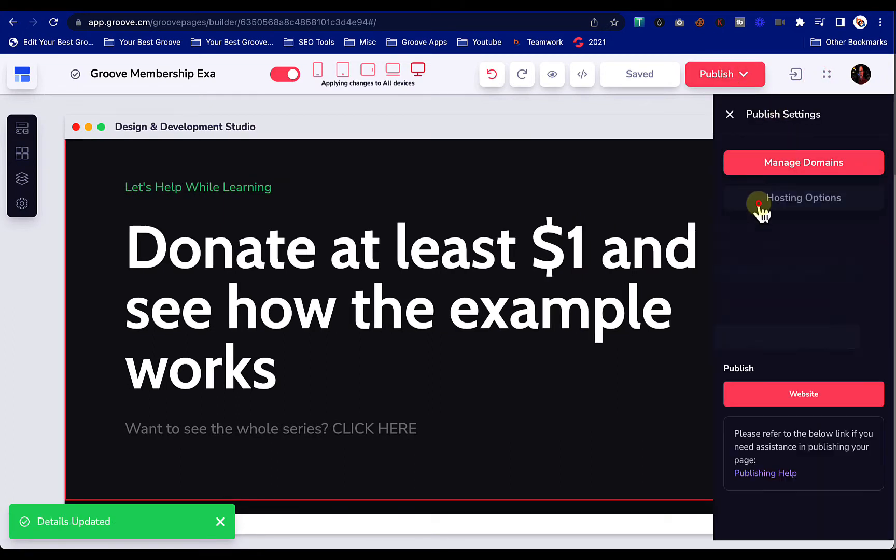
click(757, 268)
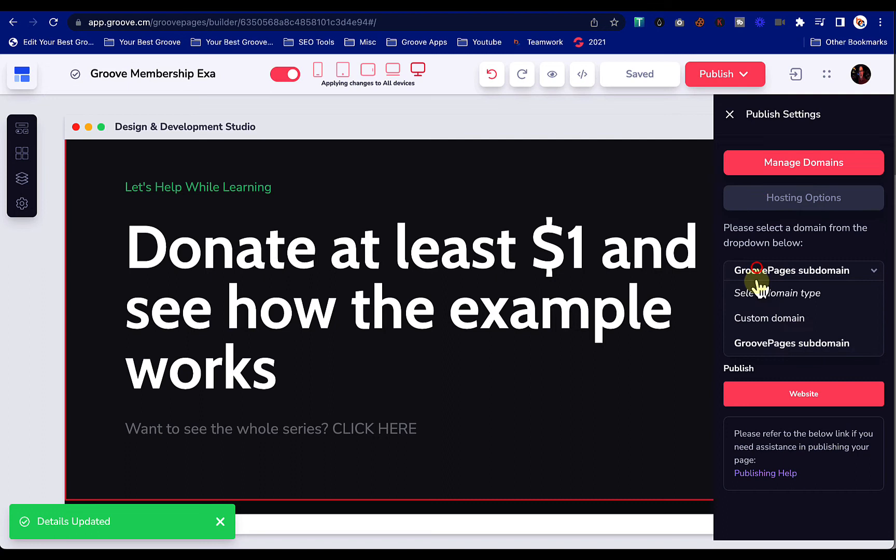
click(759, 318)
click(758, 311)
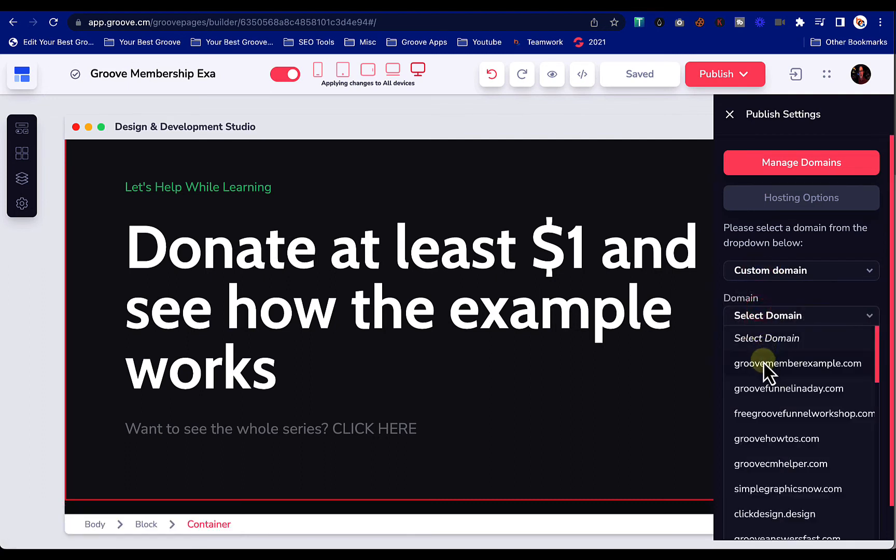
click(763, 362)
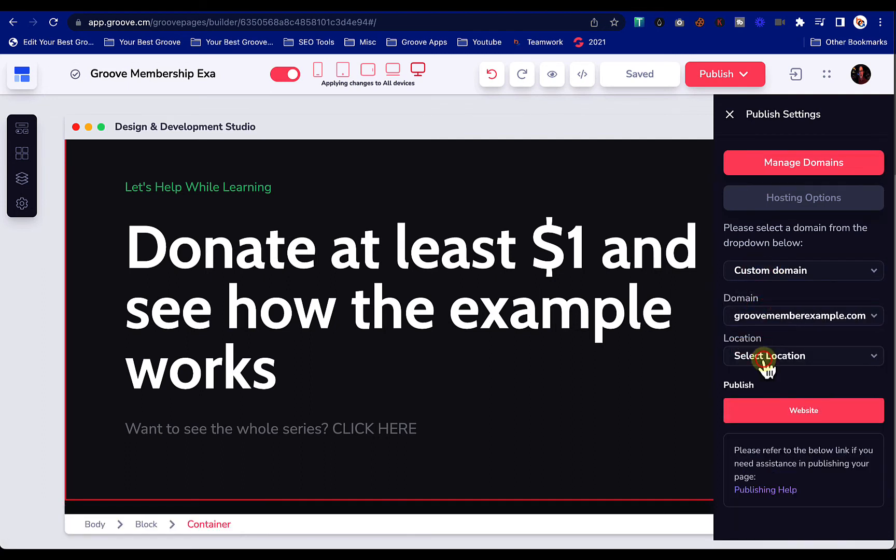
click(752, 357)
click(747, 403)
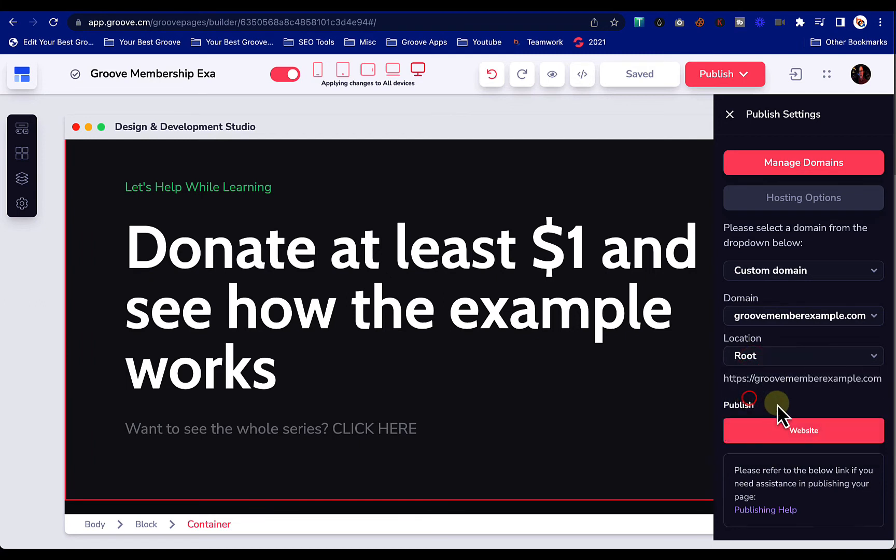
click(750, 432)
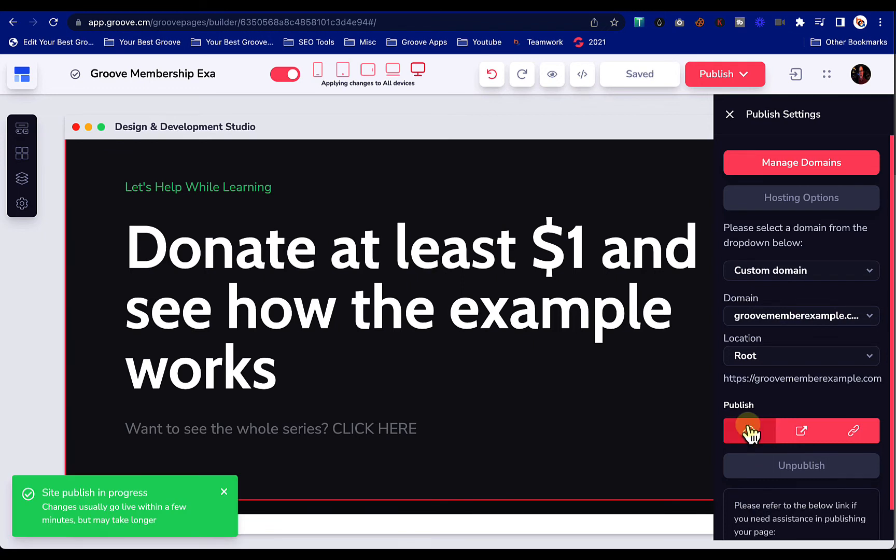
- Open the live site at groovememberexample.com and review the published page from its header through the embedded checkout forms
click(810, 432)
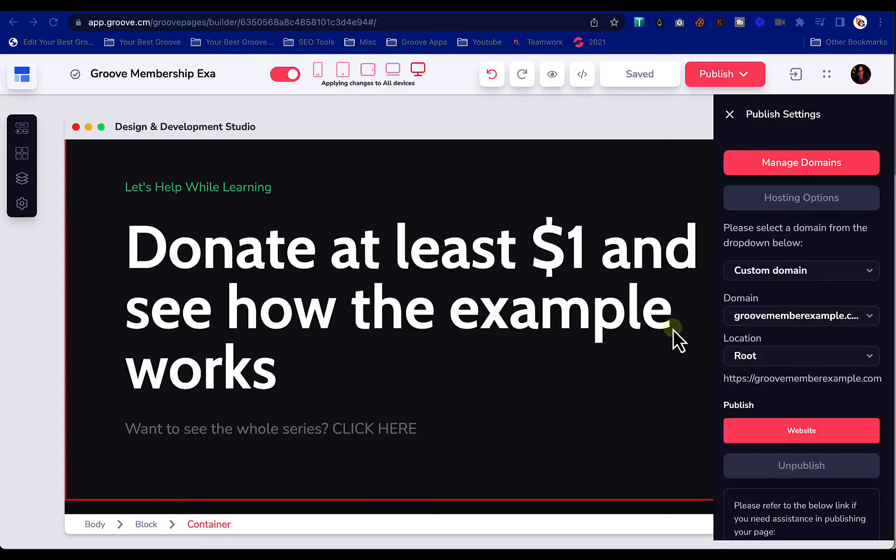
click(782, 431)
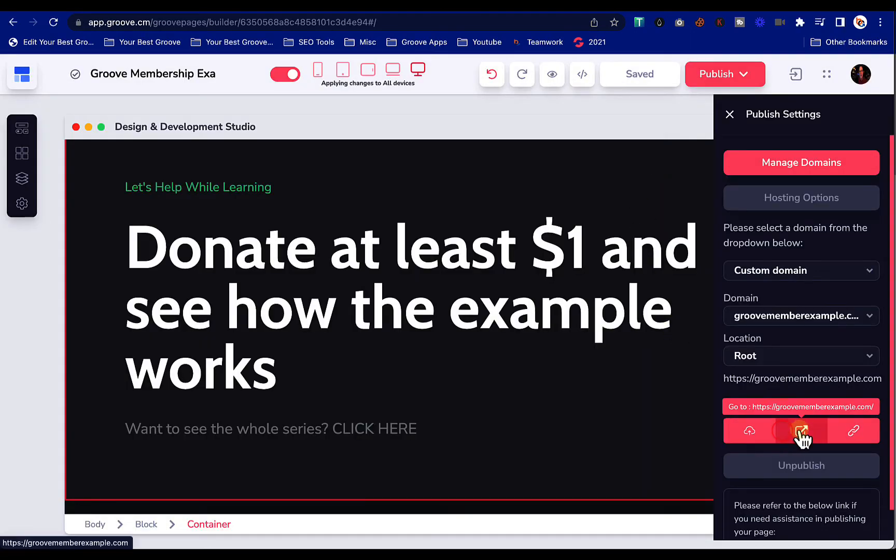
click(799, 430)
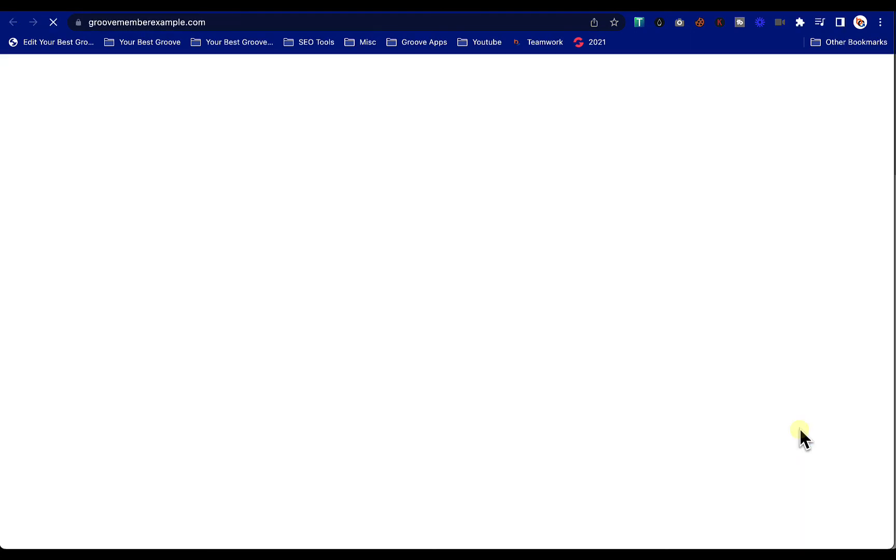
scroll(433, 313, down, 12)
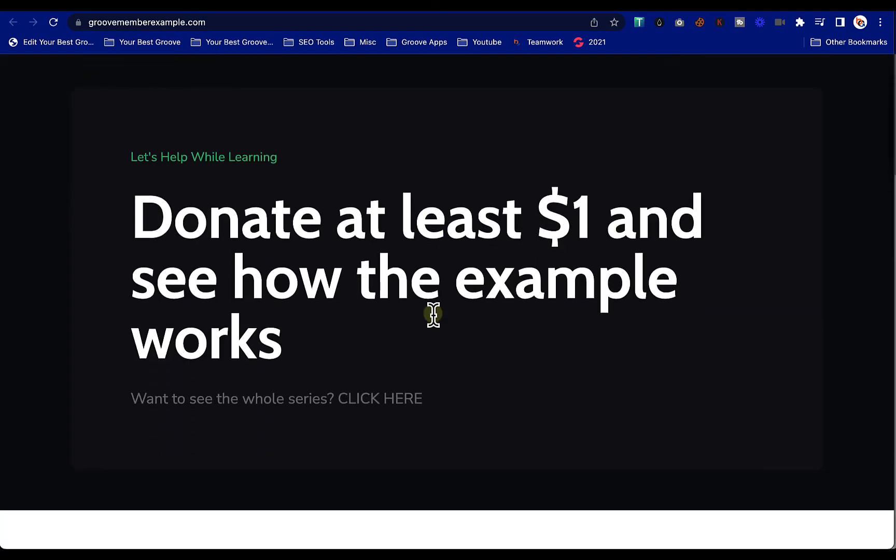
scroll(433, 315, down, 12)
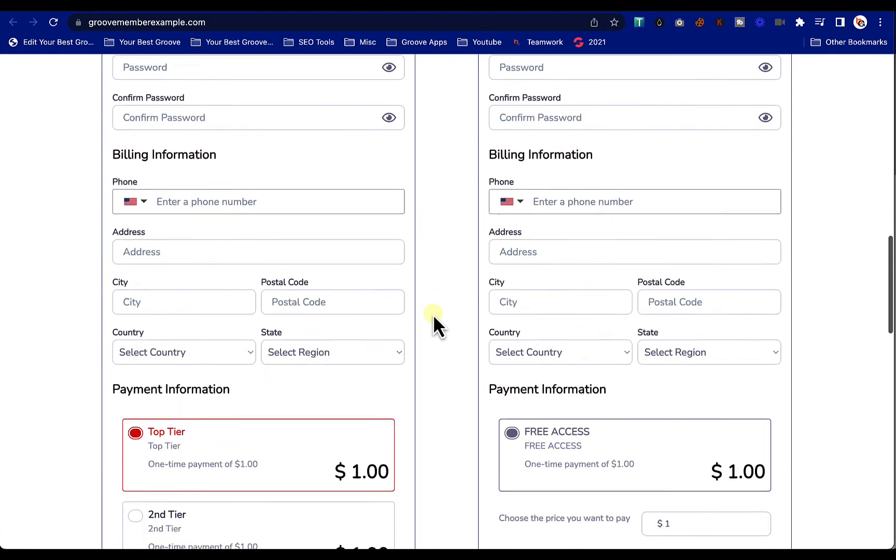
scroll(433, 314, down, 10)
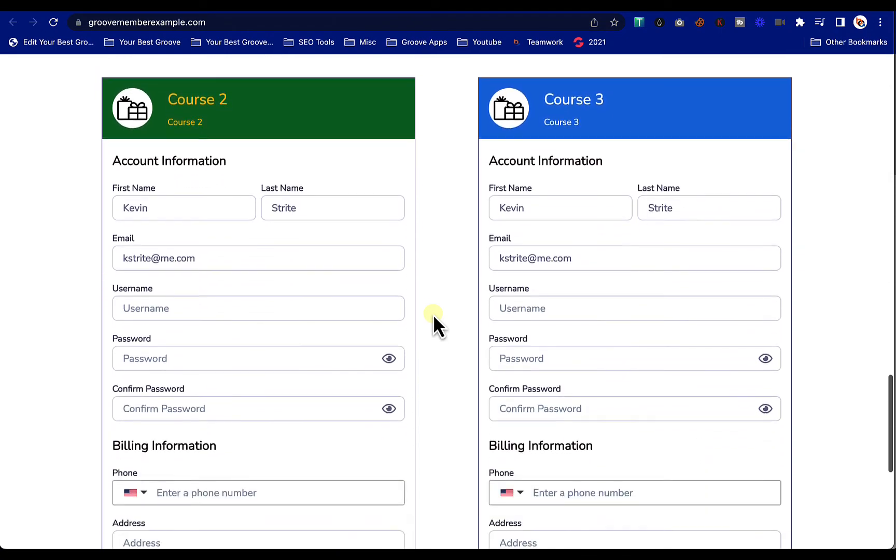
scroll(433, 314, up, 20)
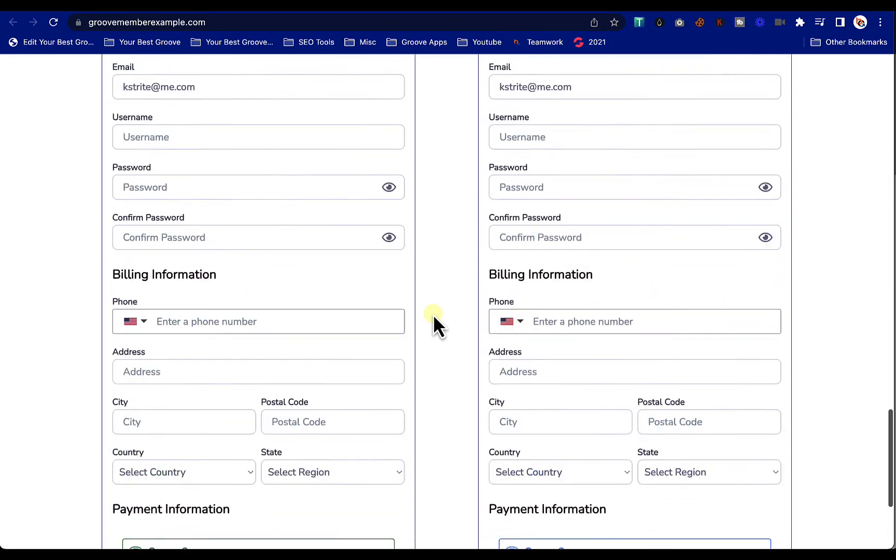
scroll(434, 315, up, 3)
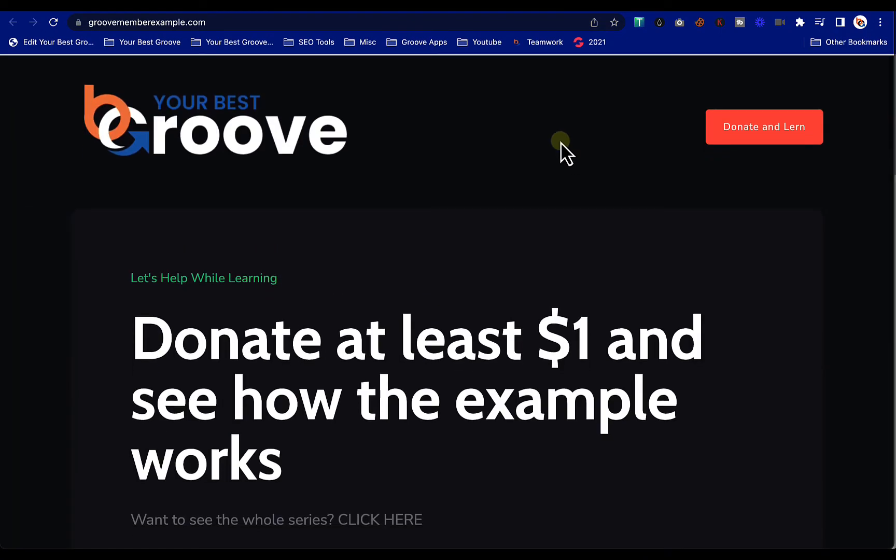